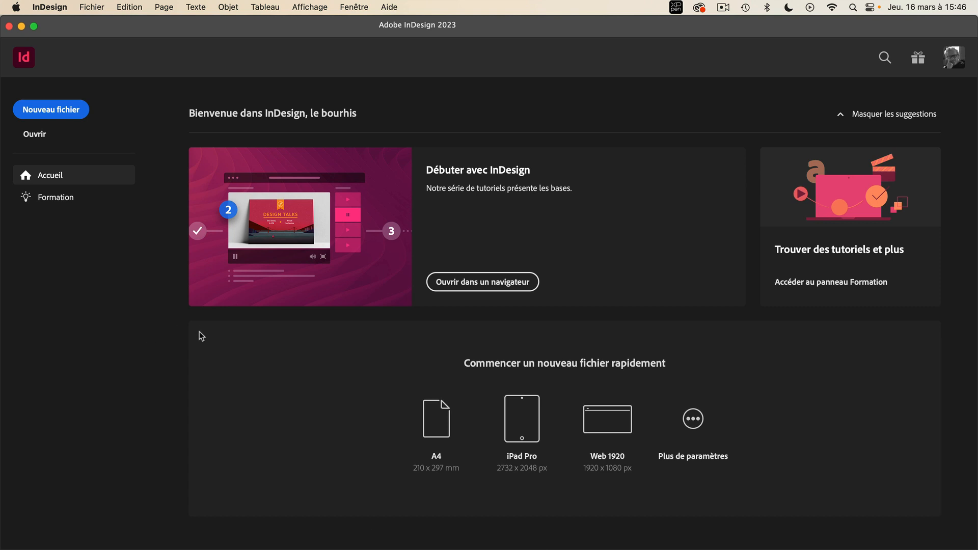
# - Open the new document settings, examine the Enregistrés and Impression presets with the full print list expanded, and close them without creating anything
pyautogui.click(55, 113)
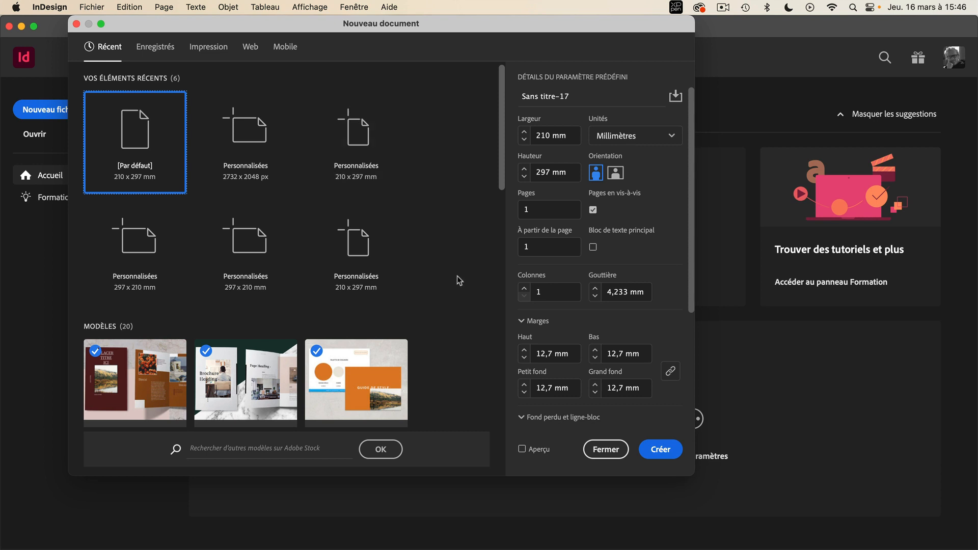
pyautogui.click(156, 46)
pyautogui.click(204, 50)
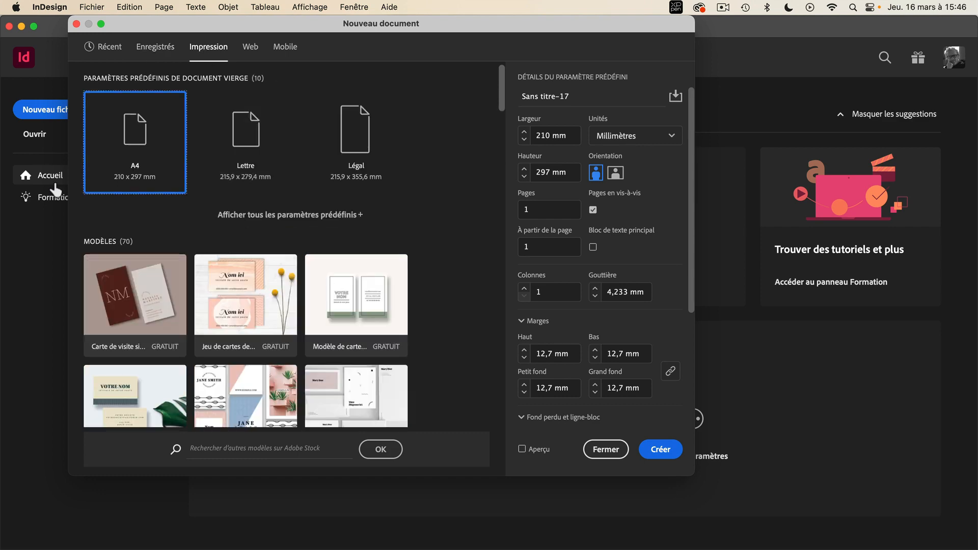
pyautogui.click(316, 214)
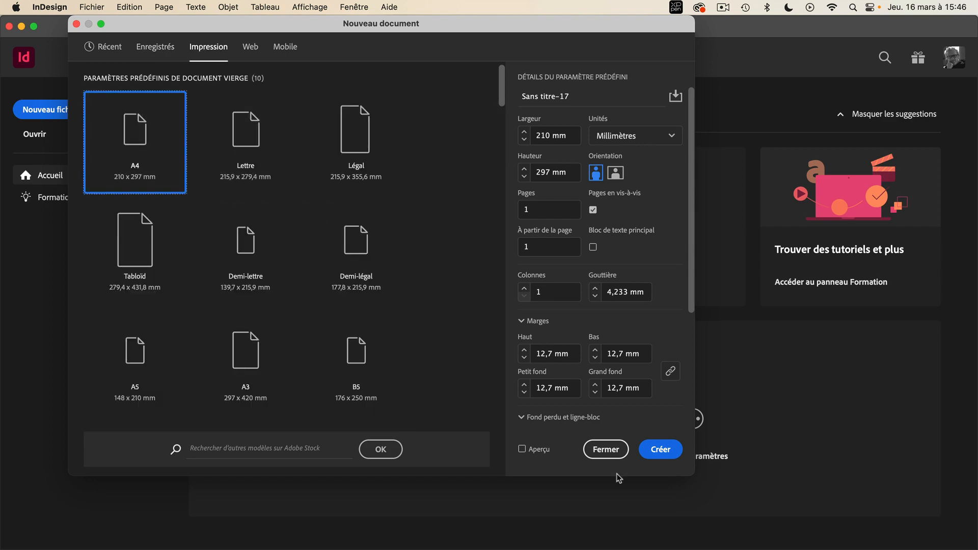
pyautogui.click(606, 449)
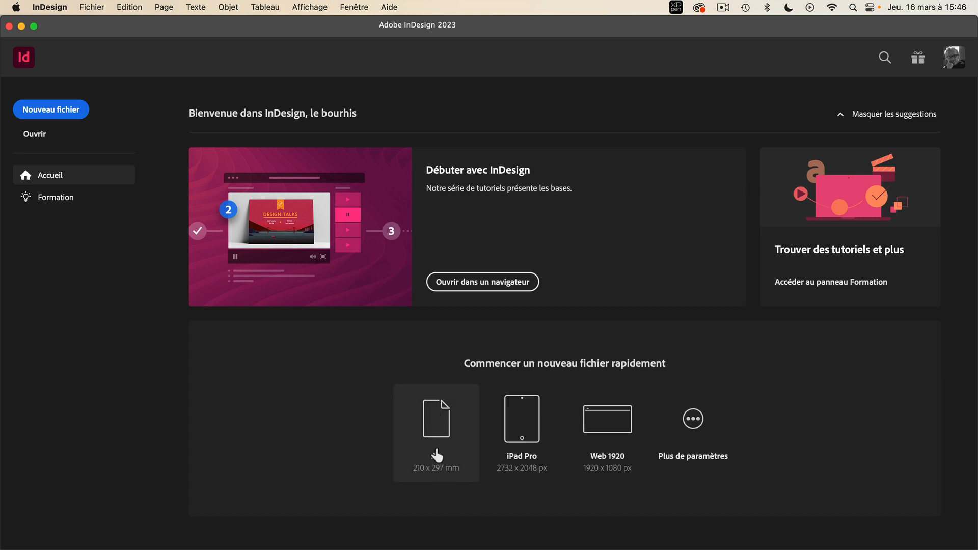
# - Create an A4 document from the home screen's quick-start presets and close it
pyautogui.click(437, 415)
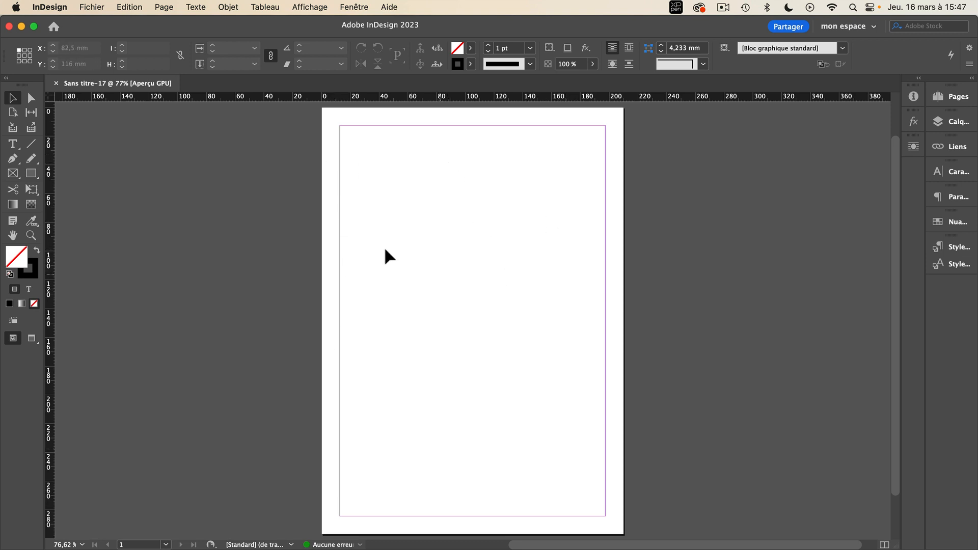
pyautogui.click(56, 83)
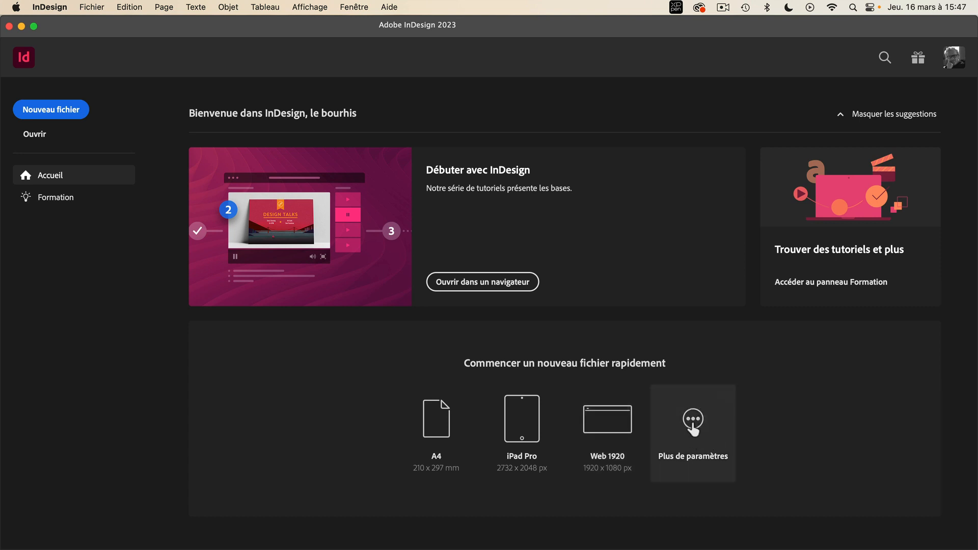
# - Open the new document settings from the home screen's Plus de paramètres and again with the Document command, dismissing them each time
pyautogui.click(693, 419)
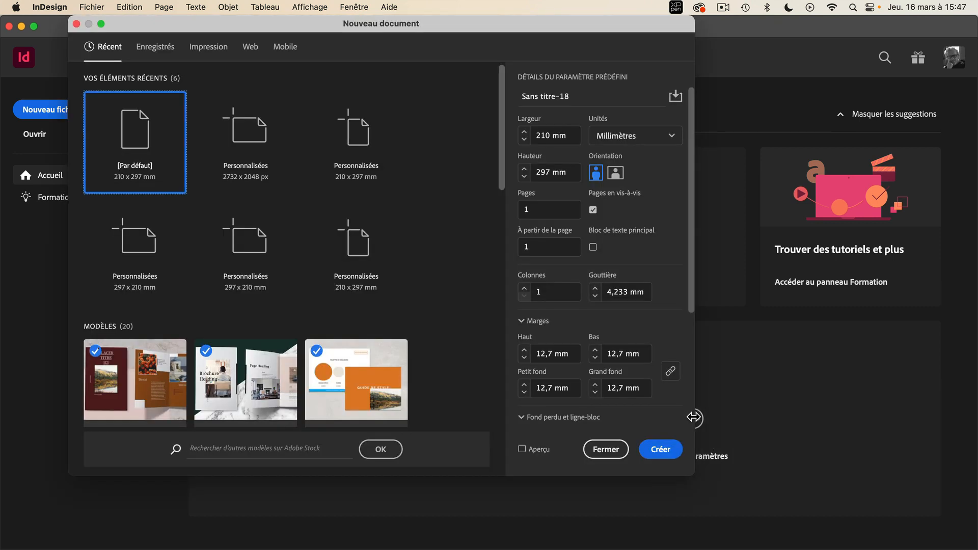
pyautogui.click(604, 449)
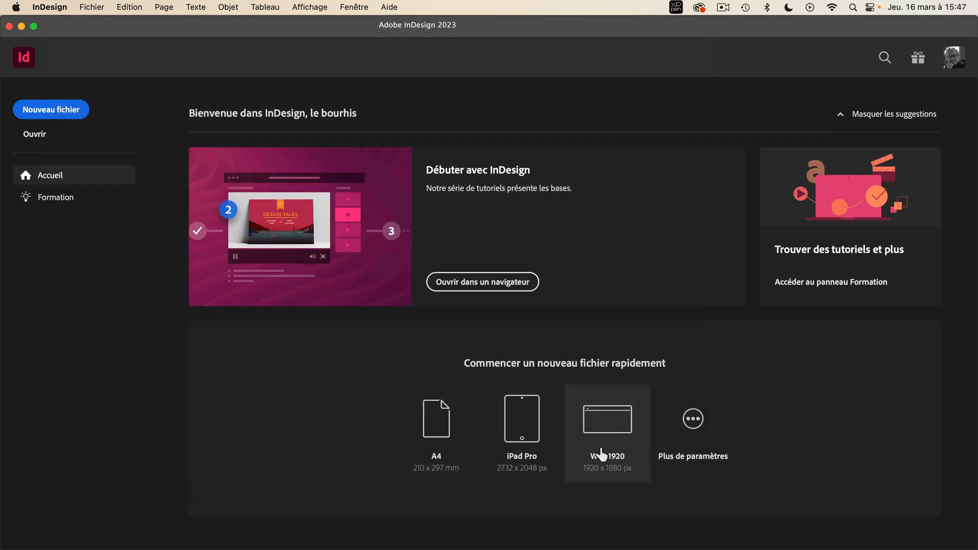
pyautogui.click(90, 6)
pyautogui.moveTo(90, 28)
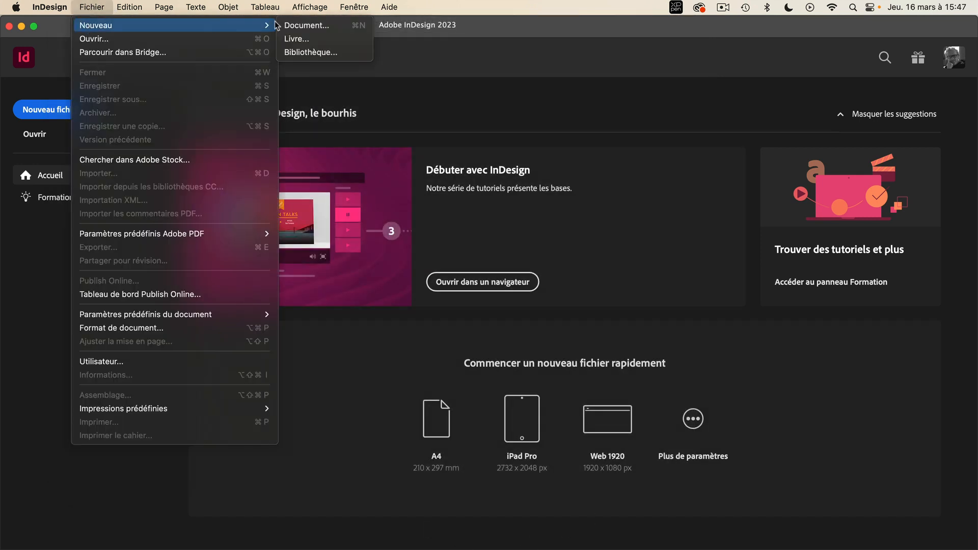
pyautogui.click(300, 27)
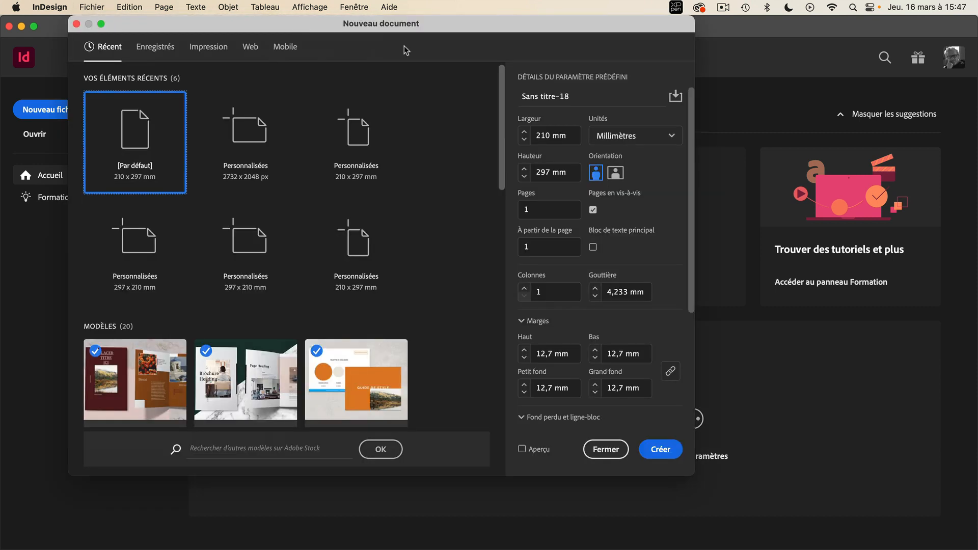
pyautogui.click(617, 455)
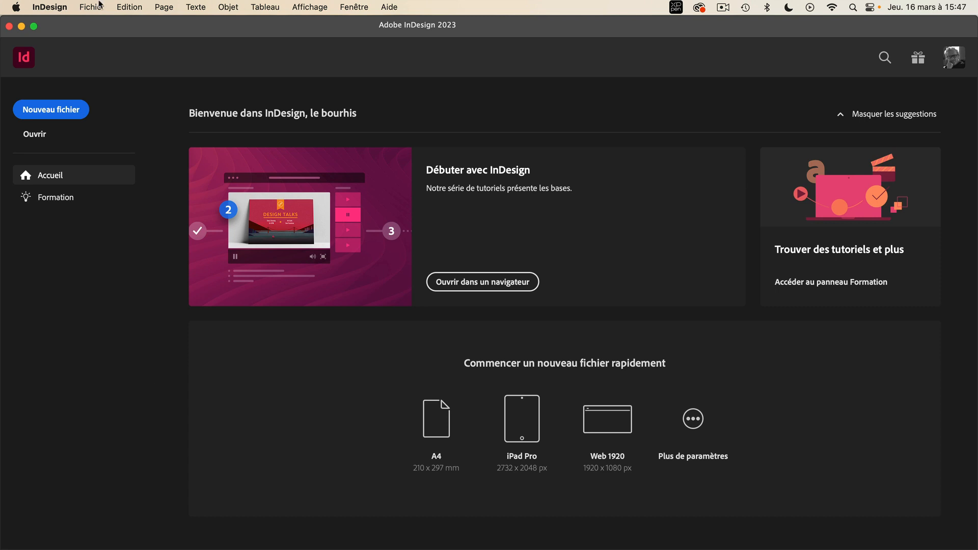
# - Disable the general preference "Afficher l'écran d'accueil lorsqu'aucun document n'est ouvert" and apply it
pyautogui.click(56, 6)
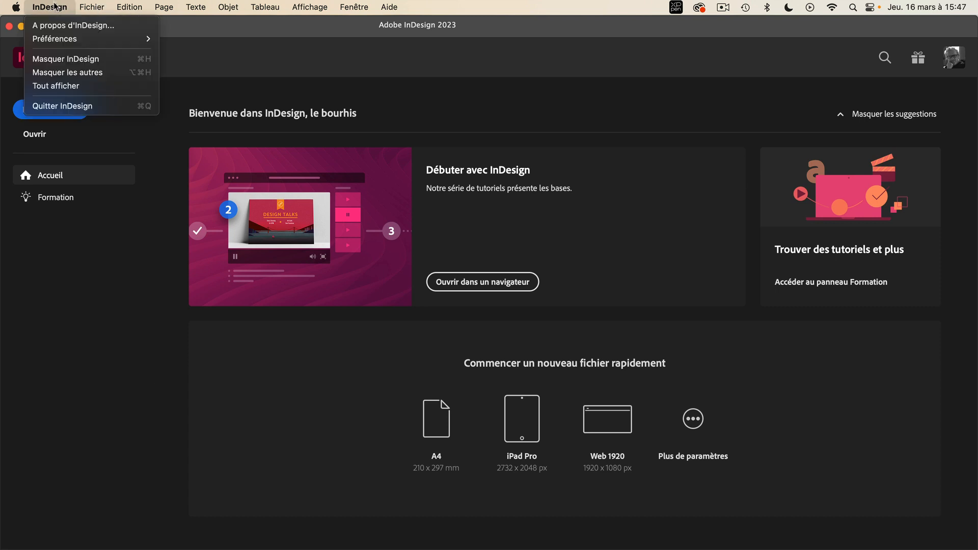
pyautogui.moveTo(64, 44)
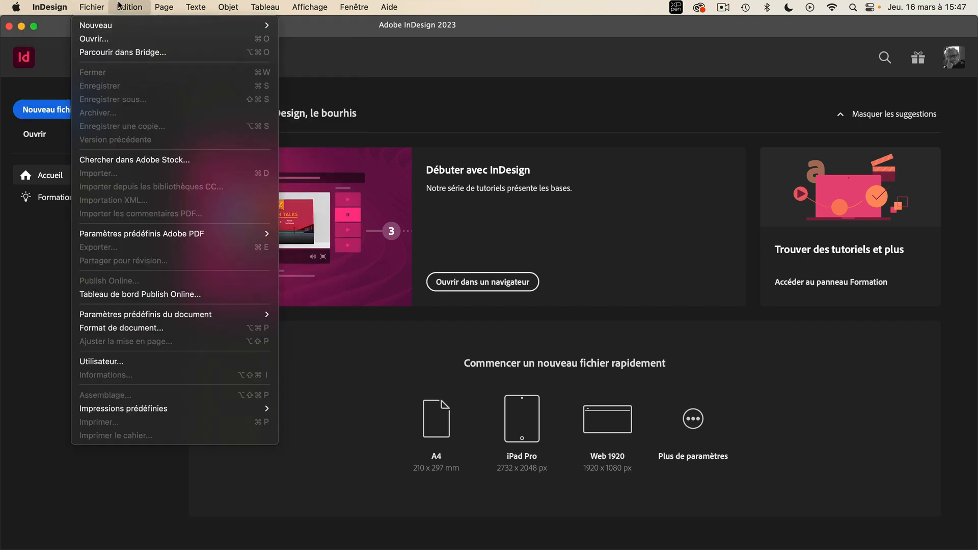
pyautogui.moveTo(126, 5)
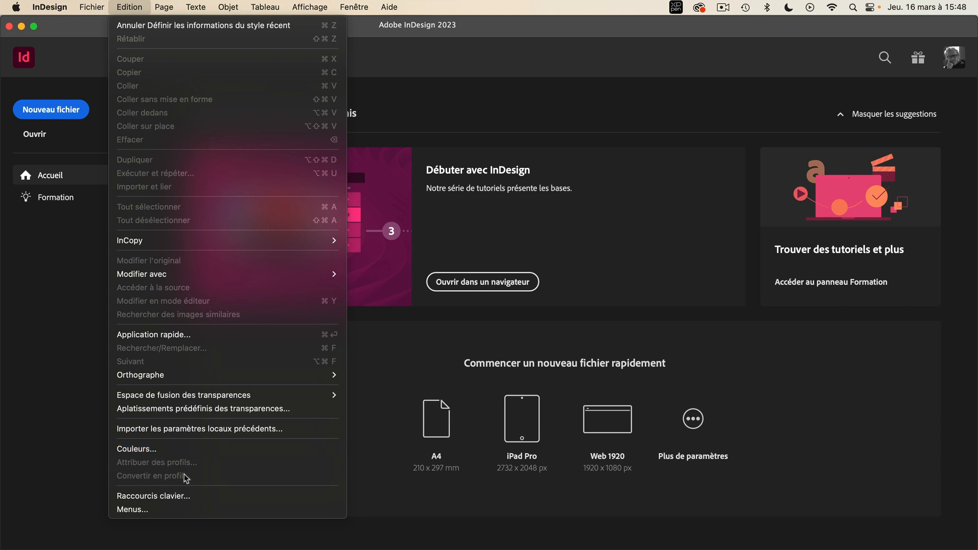
pyautogui.moveTo(46, 7)
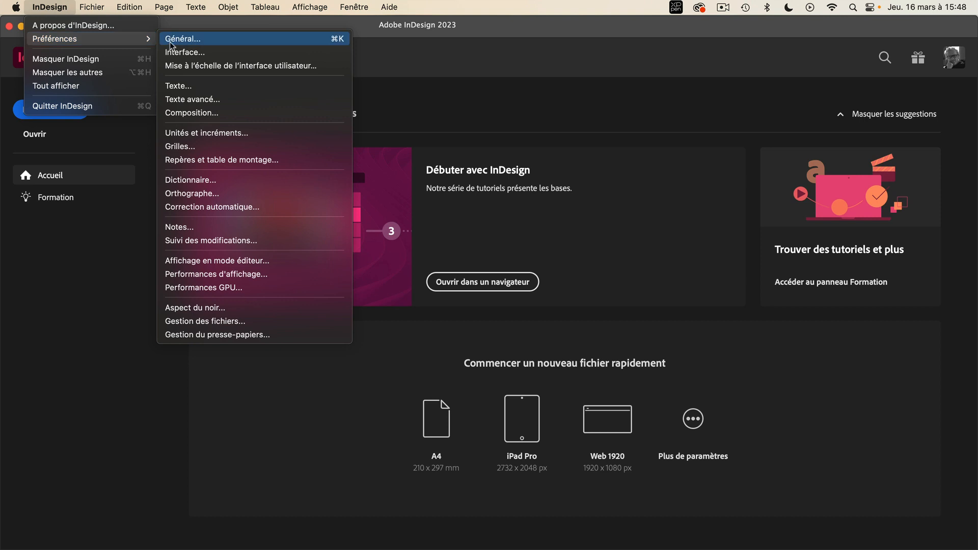
pyautogui.click(175, 39)
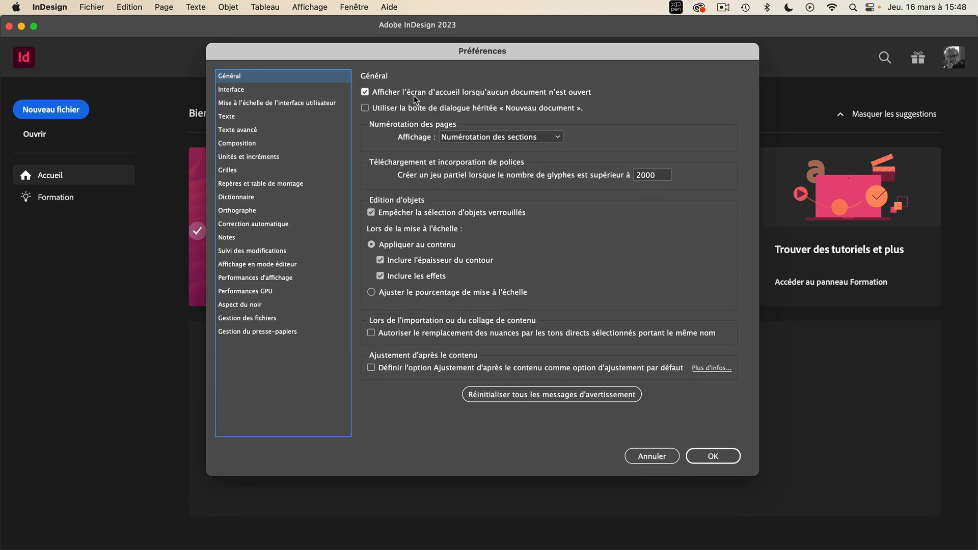
pyautogui.click(367, 92)
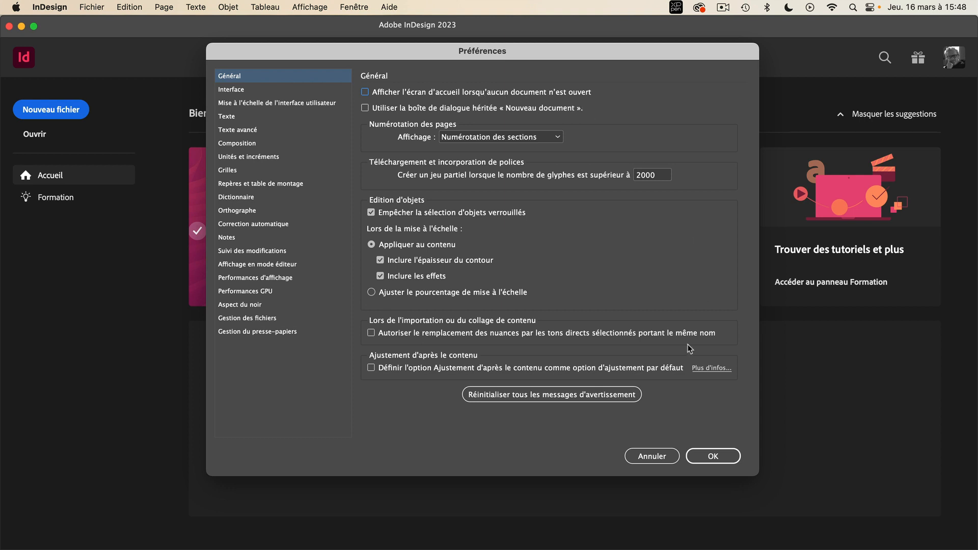
pyautogui.click(713, 456)
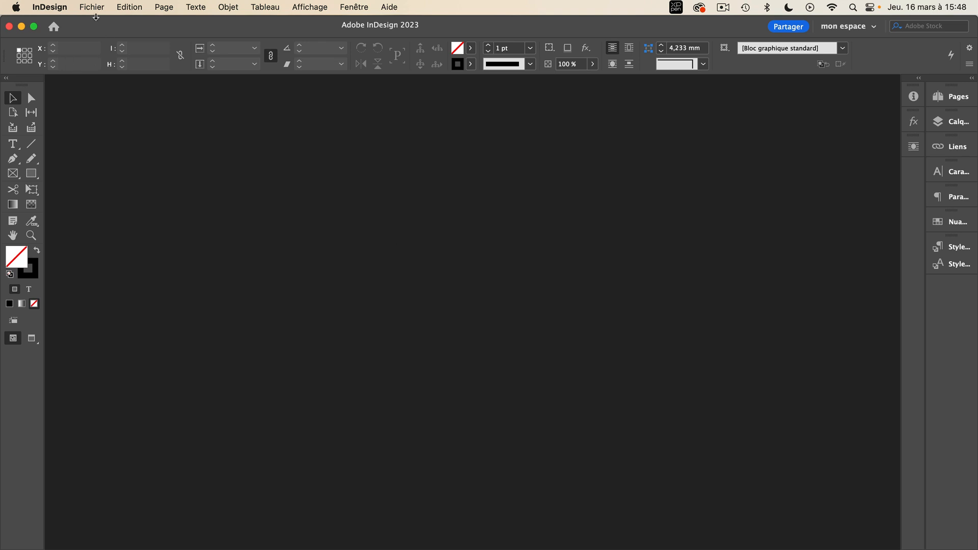
# - Start a new document from the empty workspace to bring up its settings
pyautogui.click(90, 7)
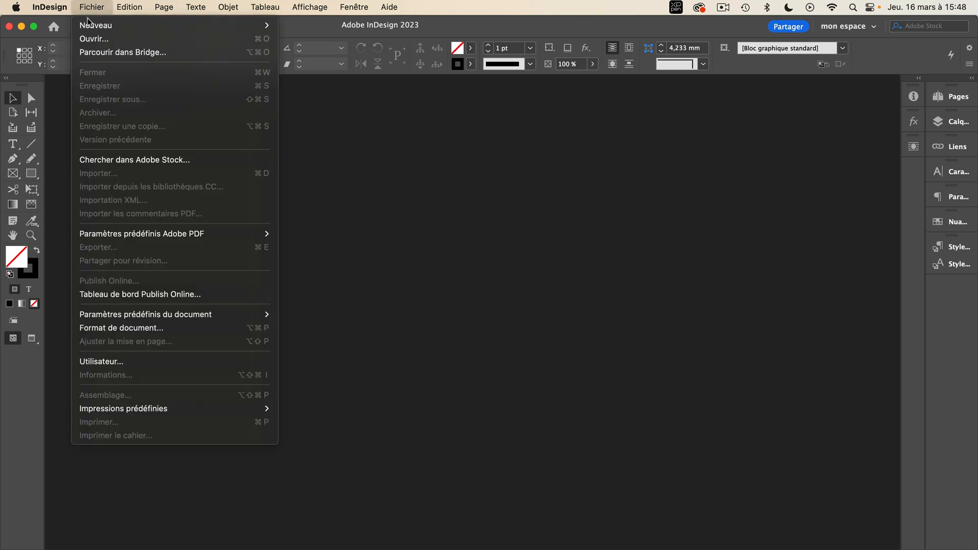
pyautogui.moveTo(88, 24)
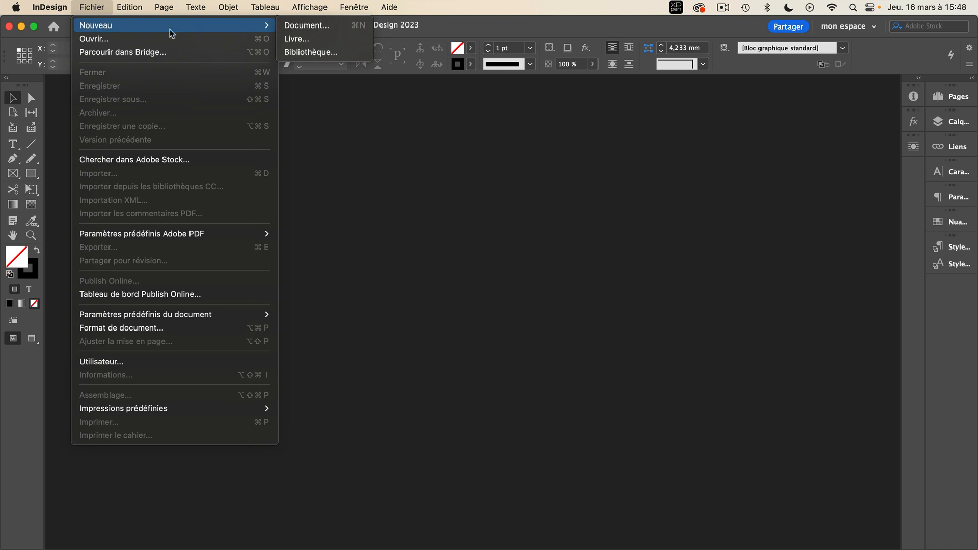
pyautogui.click(301, 27)
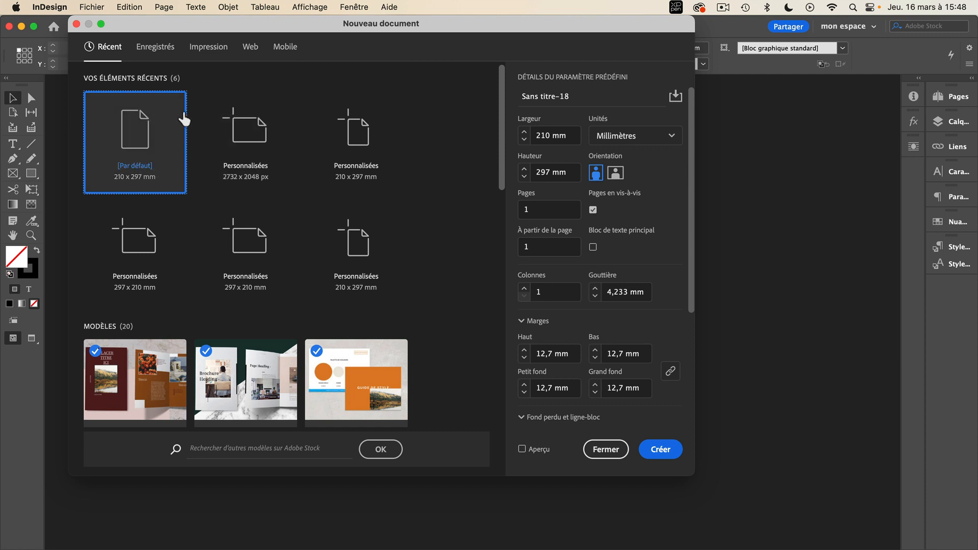
# - Examine the Enregistrés, Impression, Web and Mobile presets and templates, expanding the full print and web preset lists, and return to Impression
pyautogui.click(160, 46)
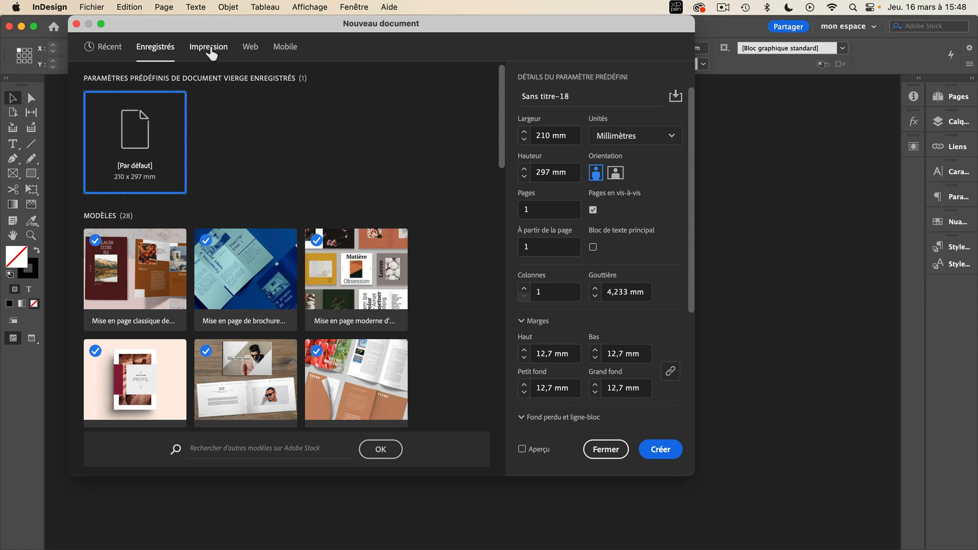
pyautogui.click(209, 48)
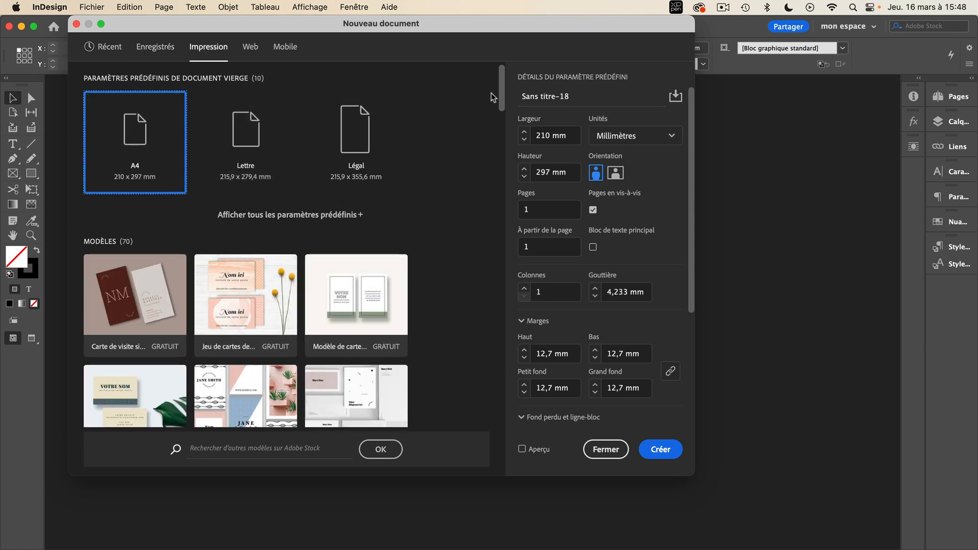
pyautogui.moveTo(501, 90); pyautogui.dragTo(512, 160)
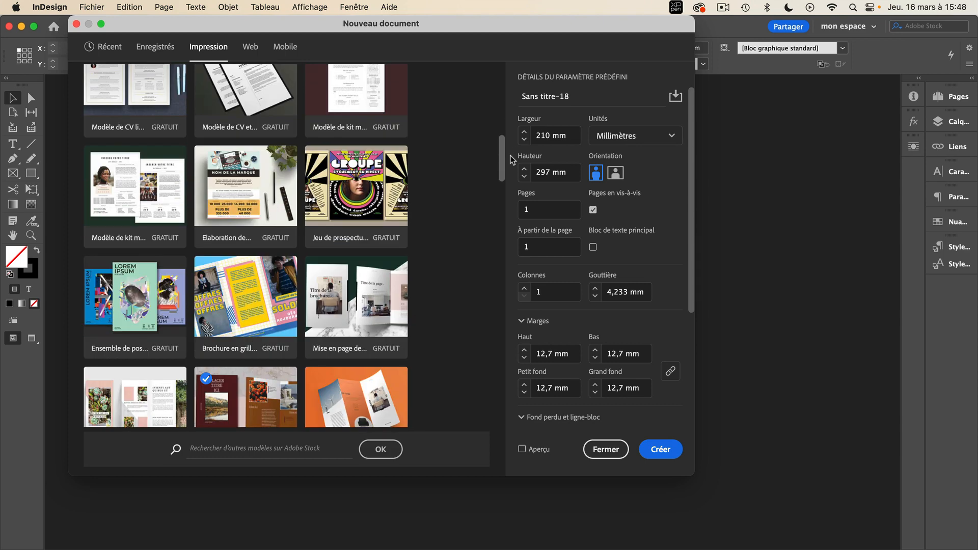
pyautogui.moveTo(512, 160); pyautogui.dragTo(456, 40)
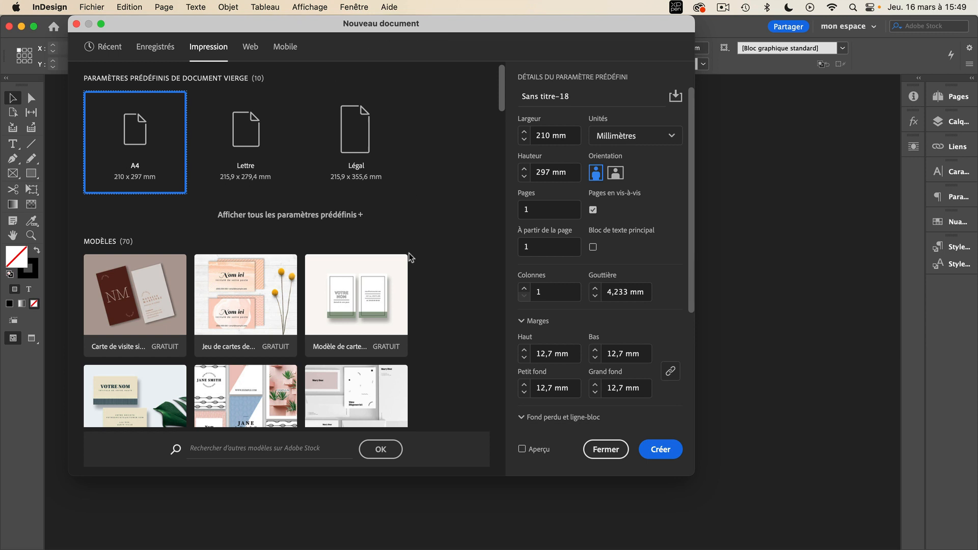
pyautogui.click(283, 222)
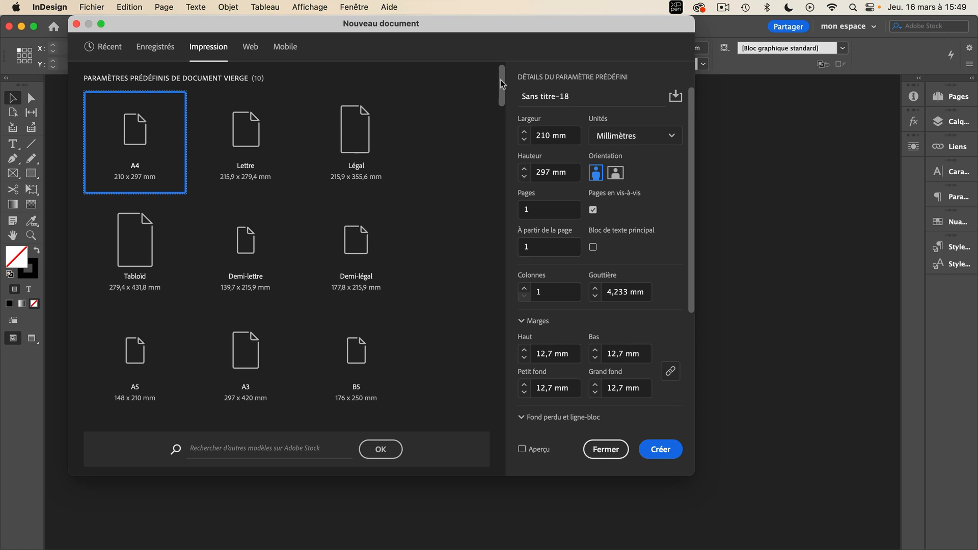
pyautogui.moveTo(502, 87)
pyautogui.mouseDown()
pyautogui.moveTo(502, 104)
pyautogui.moveTo(504, 79)
pyautogui.mouseUp()
pyautogui.click(252, 51)
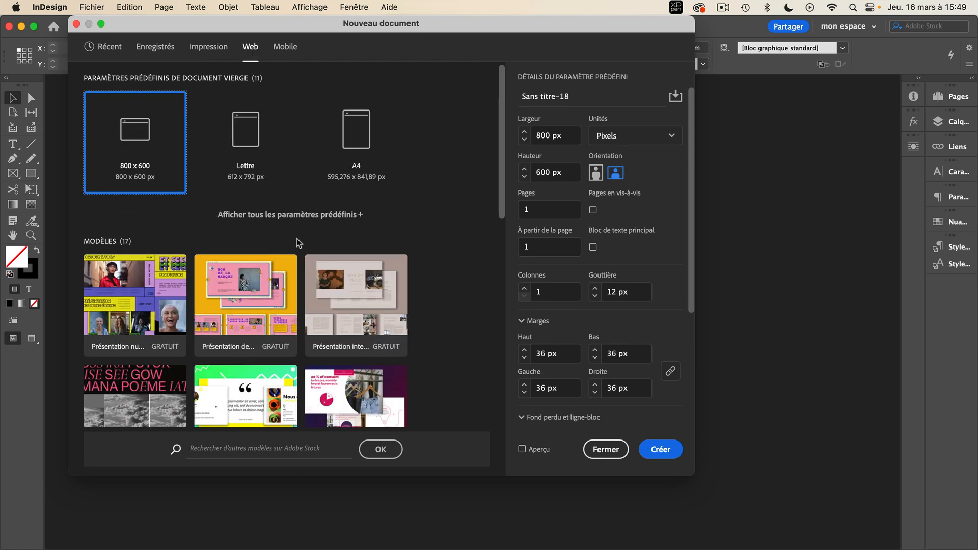
pyautogui.click(299, 216)
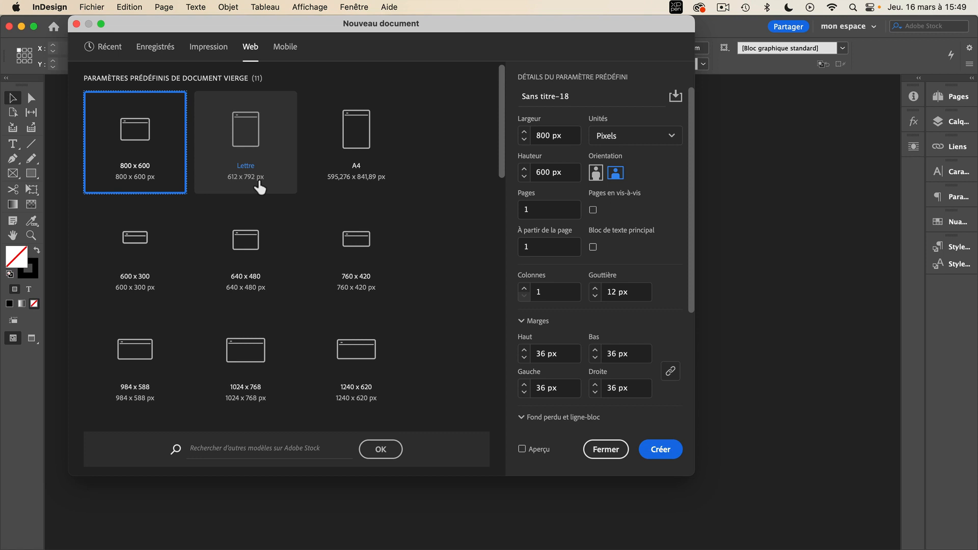
pyautogui.click(284, 49)
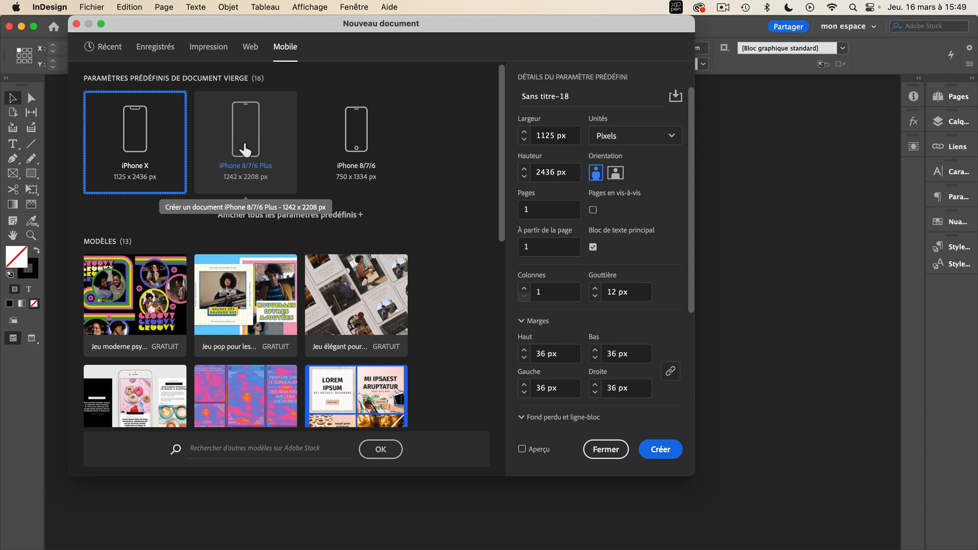
pyautogui.click(210, 47)
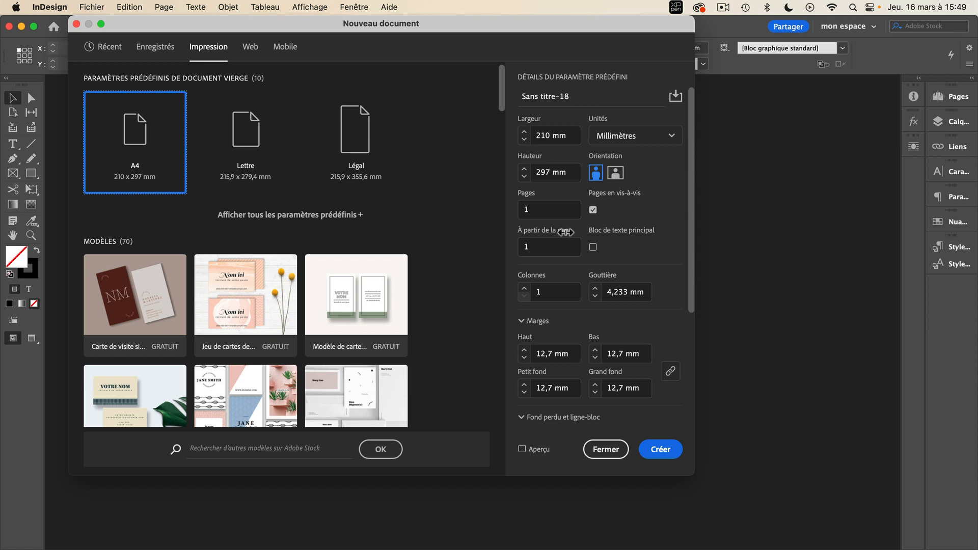
# - Try Pages en vis-à-vis on and off for the new document and leave it disabled
pyautogui.moveTo(693, 244); pyautogui.dragTo(695, 198)
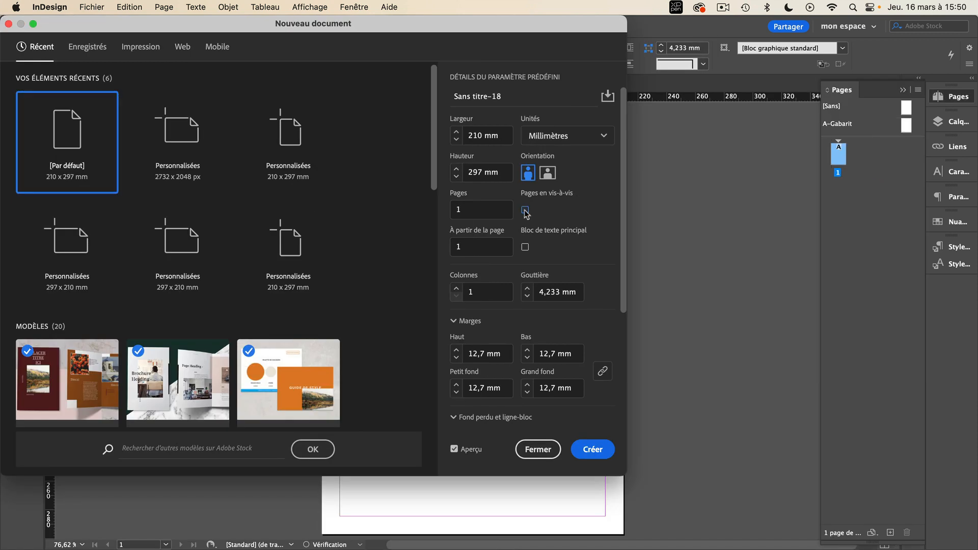
pyautogui.click(525, 210)
pyautogui.click(525, 210)
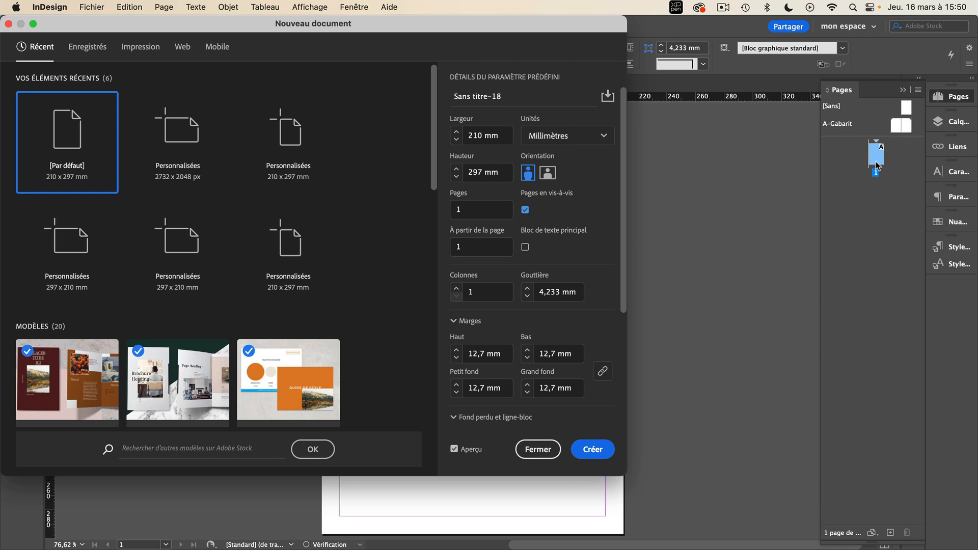
pyautogui.click(526, 210)
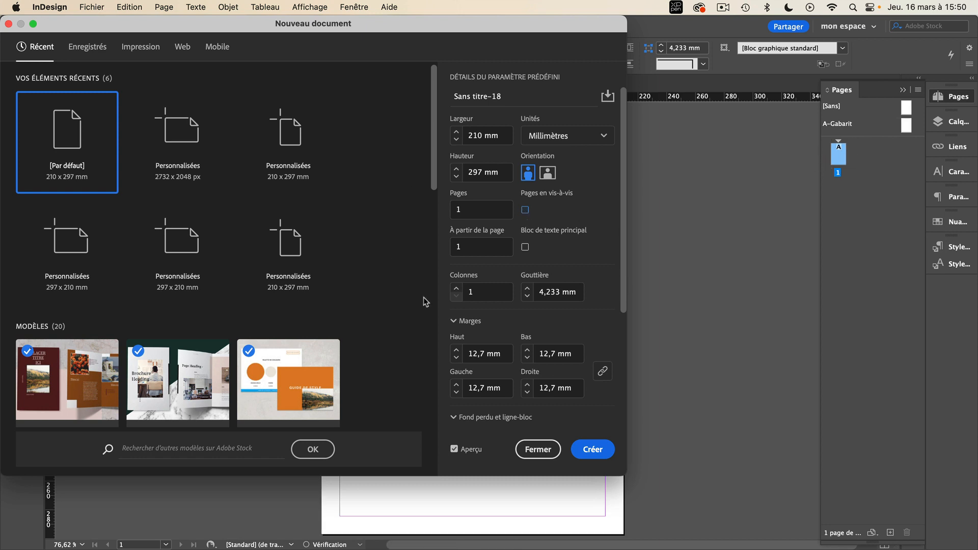
# - Set the new document to 2 columns and move the settings dialog aside to uncover the page preview
pyautogui.click(456, 288)
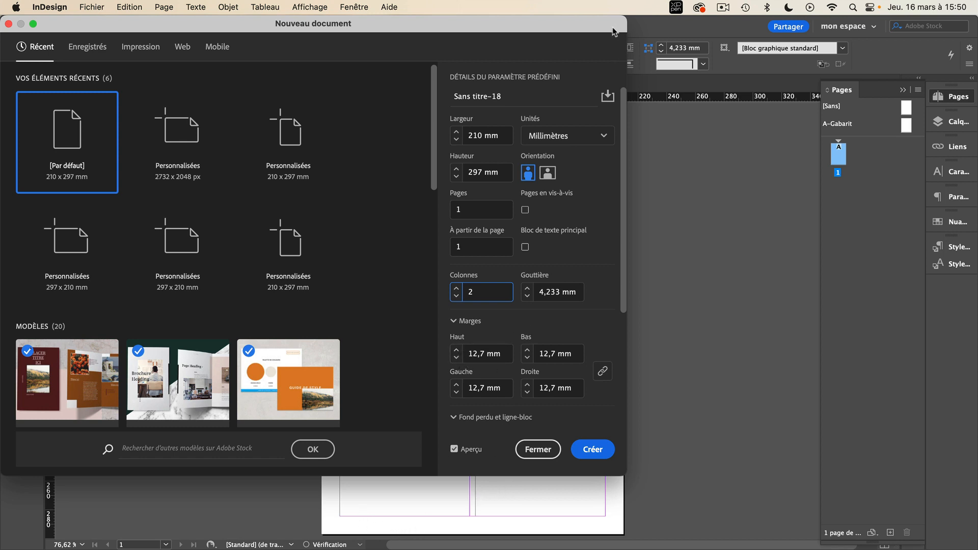
pyautogui.moveTo(614, 27); pyautogui.dragTo(427, 76)
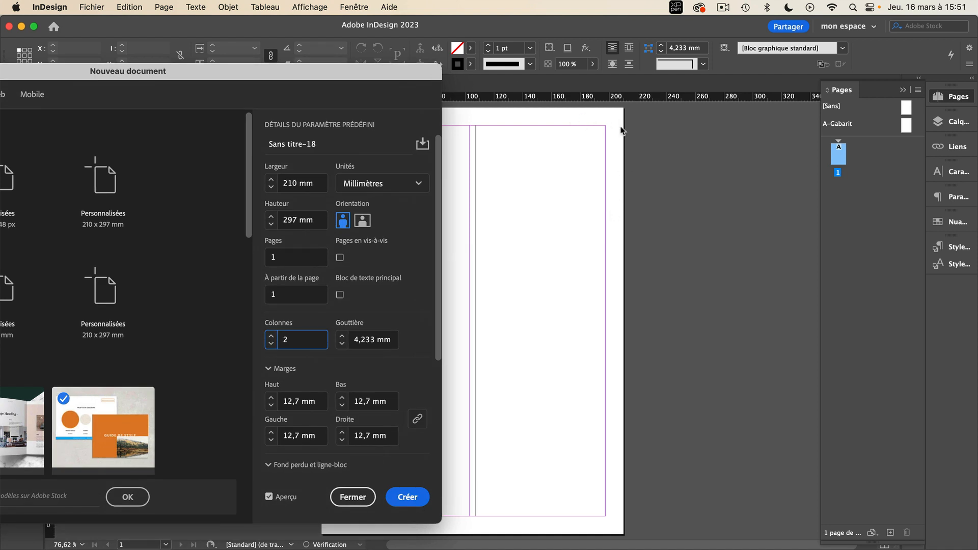
# - Set all four linked margins of the new document to 15 mm, keeping the page preview uncovered
pyautogui.moveTo(421, 78); pyautogui.dragTo(415, 107)
pyautogui.moveTo(406, 152); pyautogui.dragTo(396, 255)
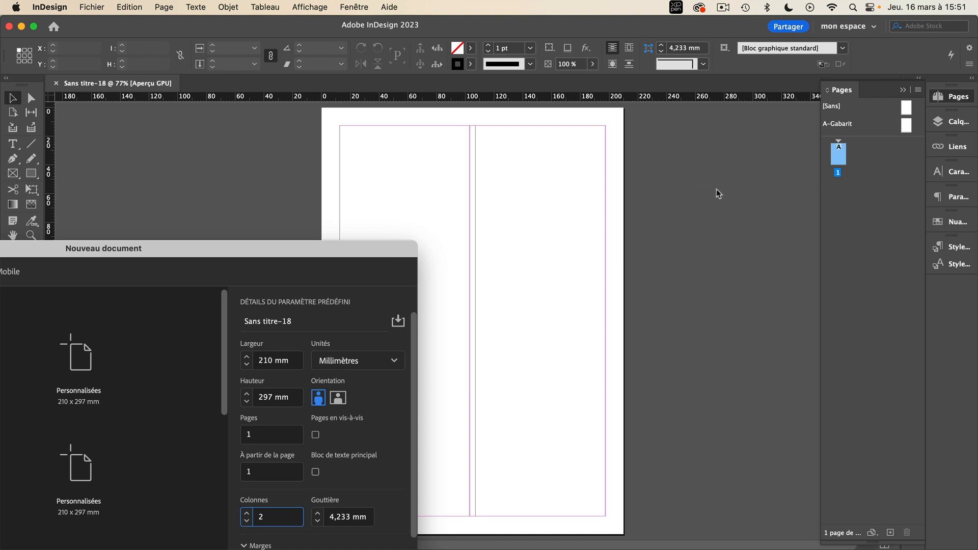
pyautogui.moveTo(395, 253); pyautogui.dragTo(596, 67)
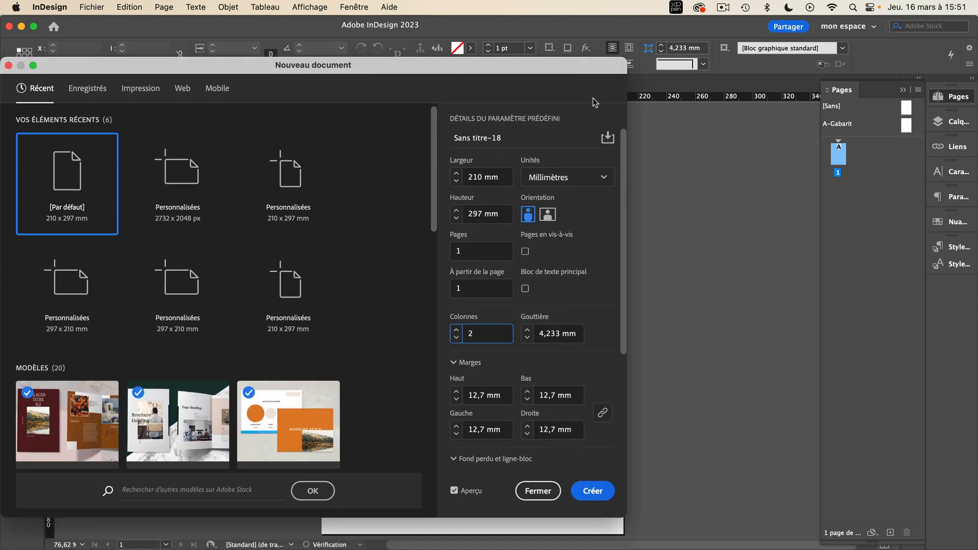
pyautogui.moveTo(621, 240); pyautogui.dragTo(621, 271)
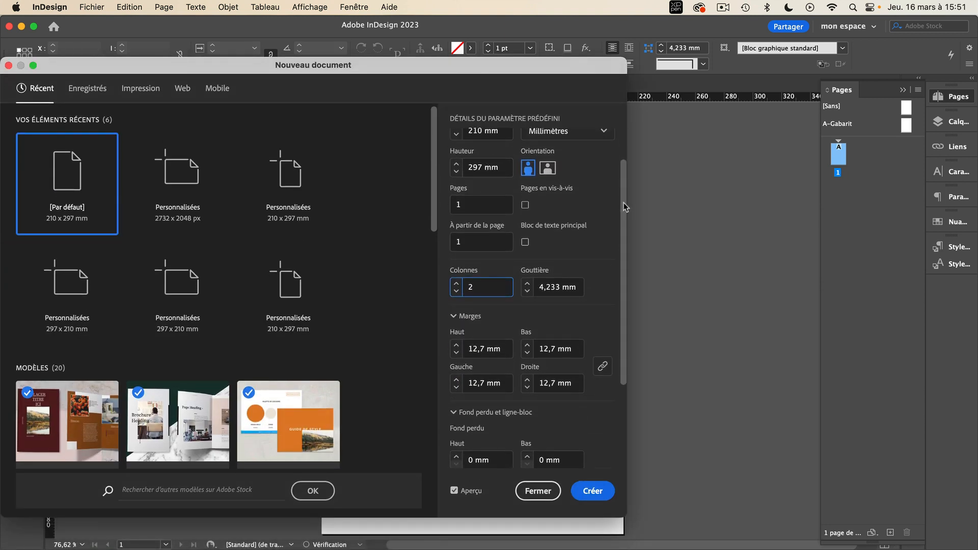
pyautogui.moveTo(625, 203); pyautogui.dragTo(638, 153)
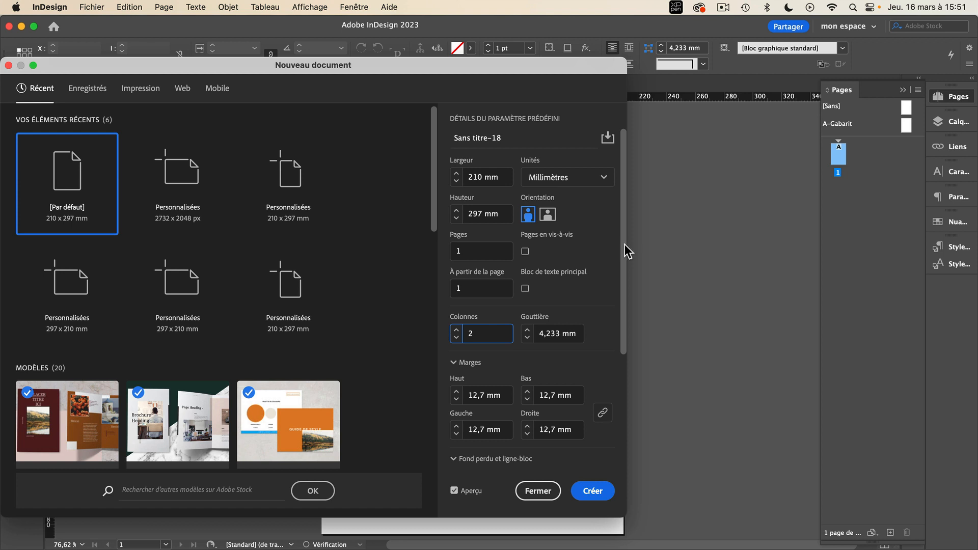
pyautogui.moveTo(624, 244); pyautogui.dragTo(615, 295)
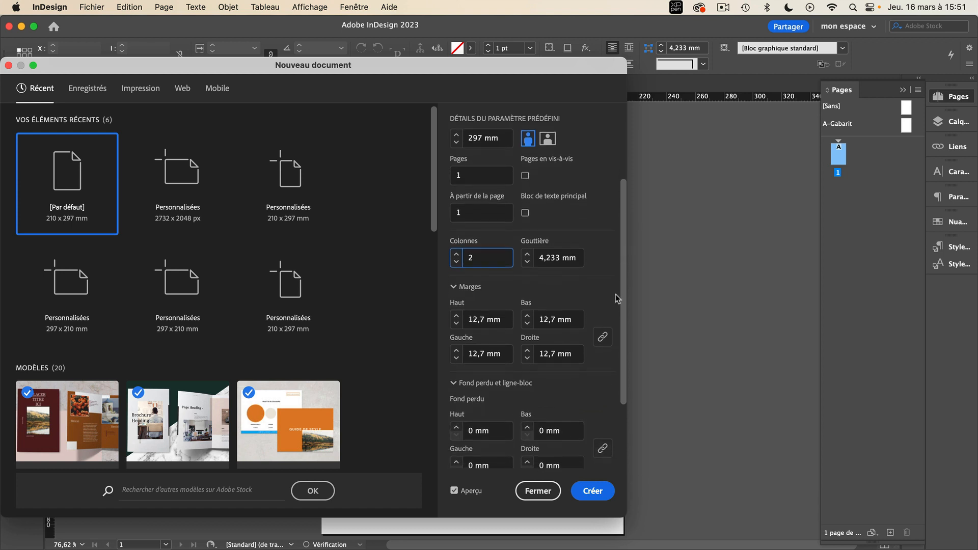
pyautogui.click(456, 316)
pyautogui.click(457, 316)
pyautogui.click(456, 315)
pyautogui.click(457, 316)
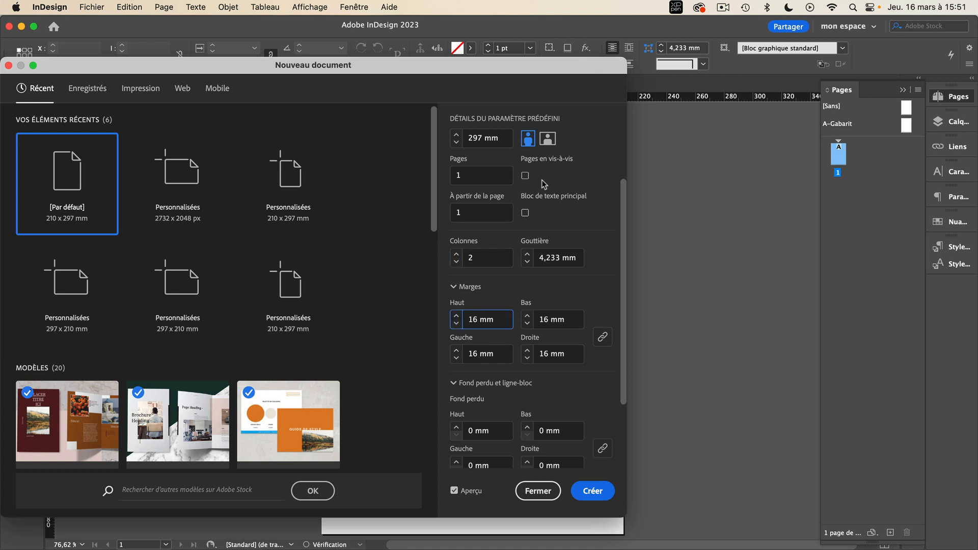
pyautogui.moveTo(599, 69); pyautogui.dragTo(424, 19)
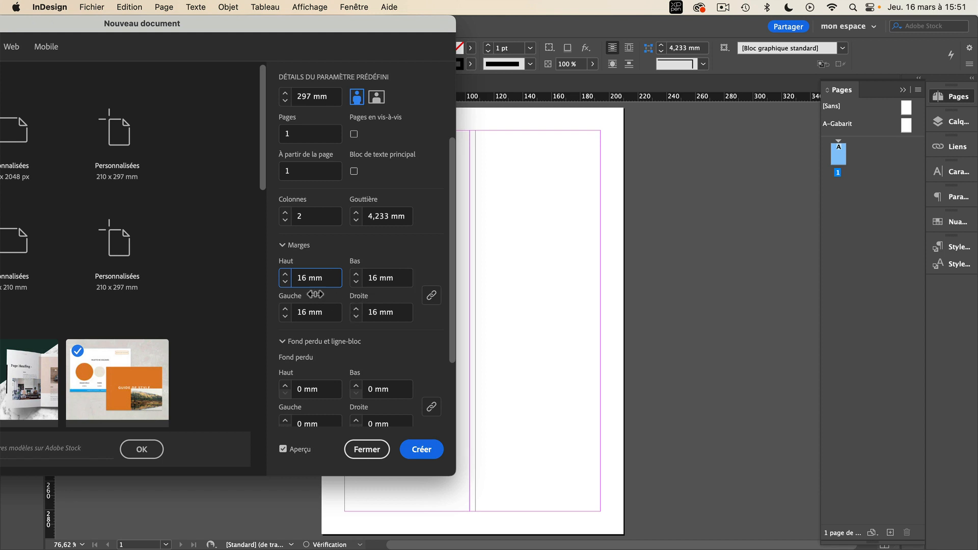
pyautogui.click(285, 282)
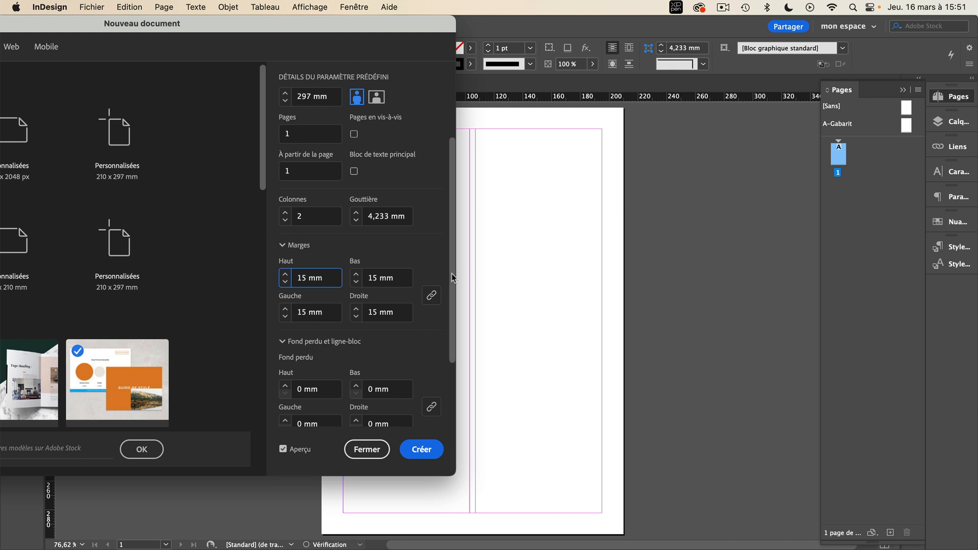
# - Try bleed values up to 5 mm and settle on a 3 mm bleed for all four sides
pyautogui.moveTo(454, 271); pyautogui.dragTo(451, 341)
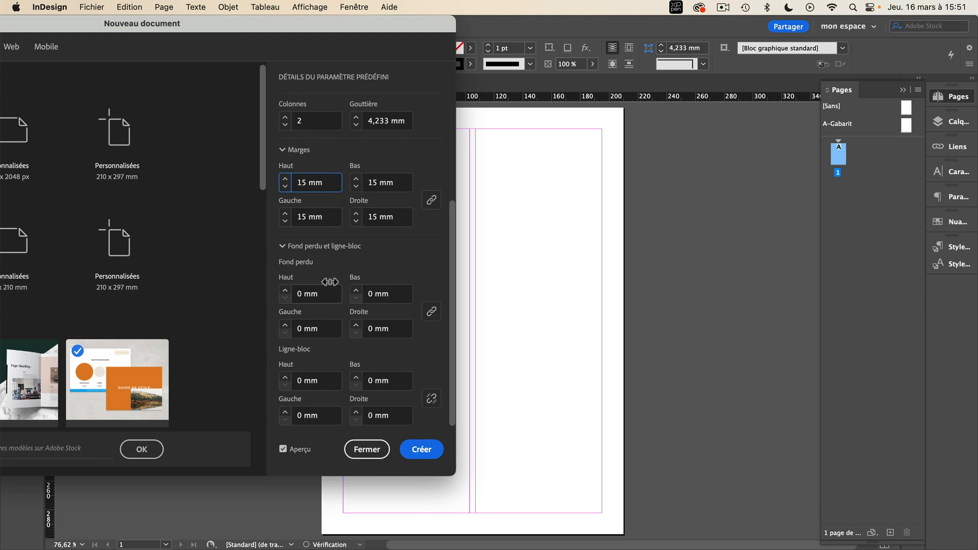
pyautogui.click(285, 291)
pyautogui.click(285, 291)
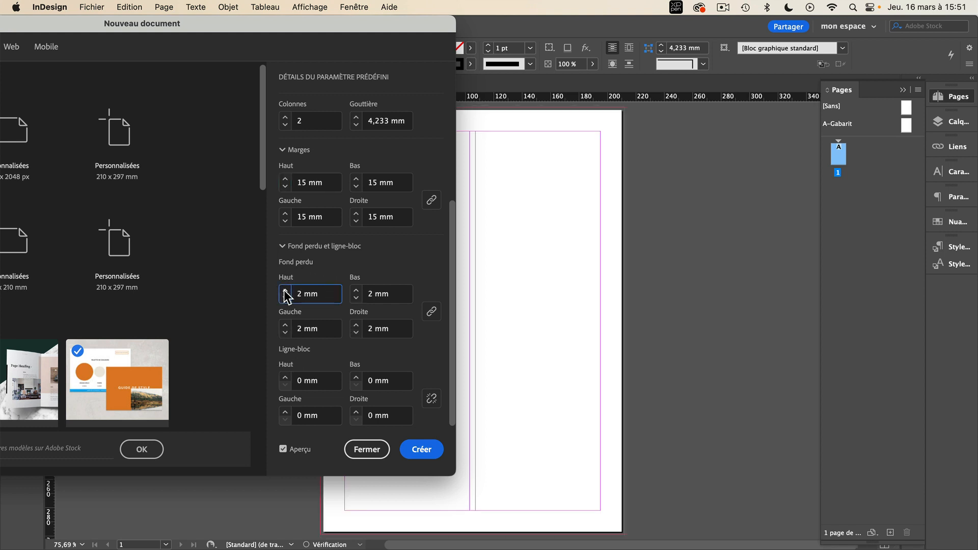
pyautogui.click(285, 291)
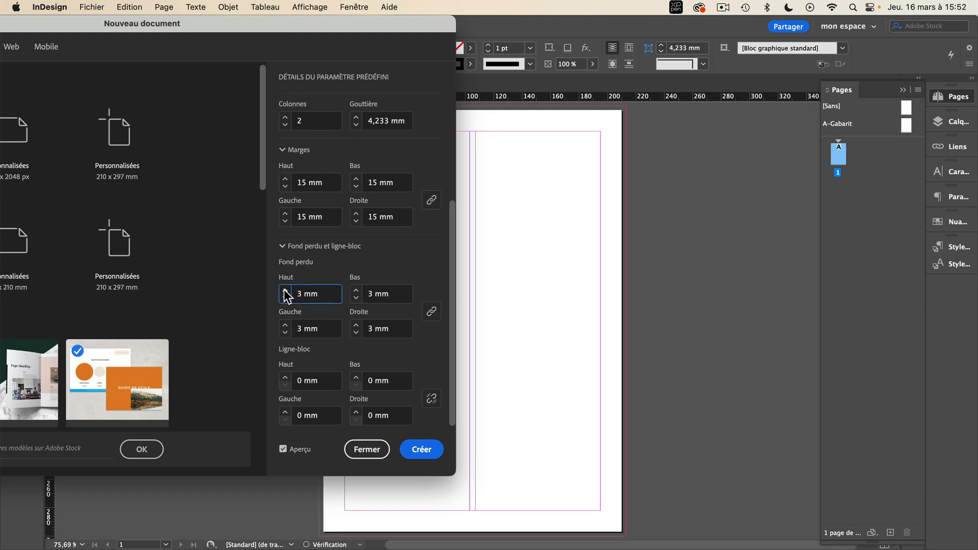
pyautogui.click(286, 291)
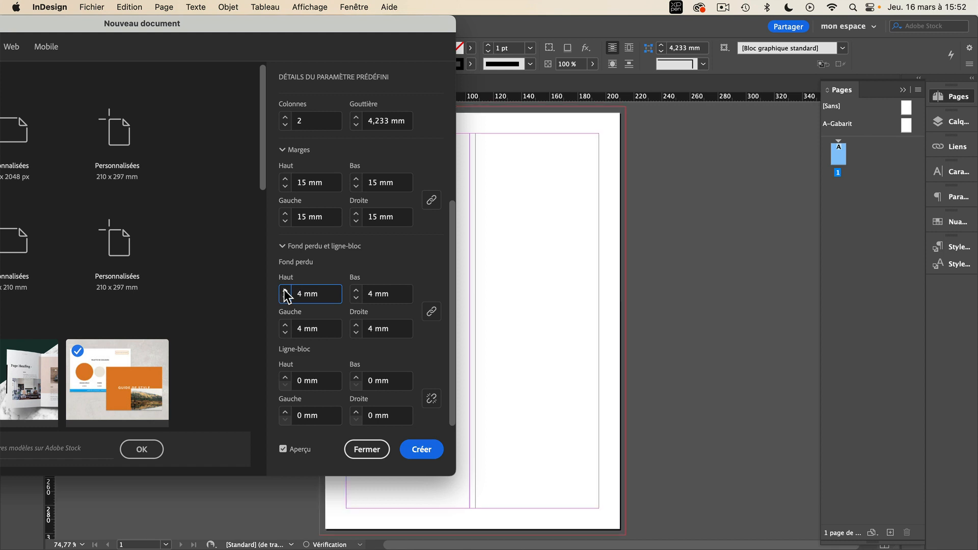
pyautogui.click(286, 291)
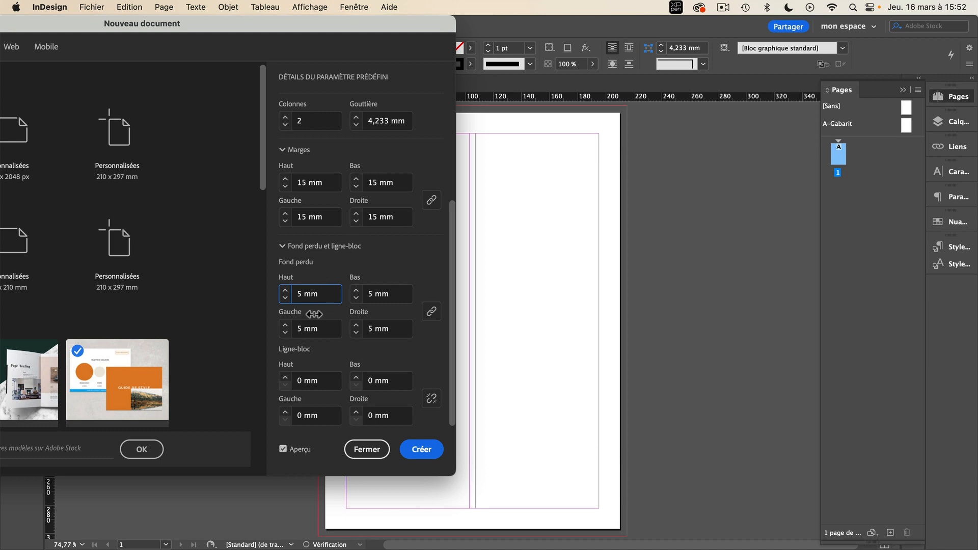
pyautogui.click(284, 298)
pyautogui.click(284, 299)
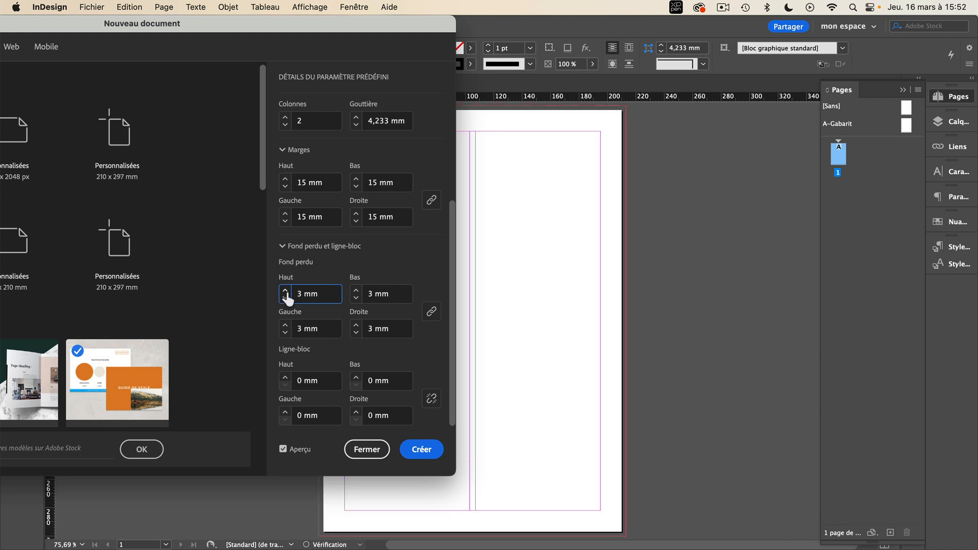
pyautogui.click(286, 292)
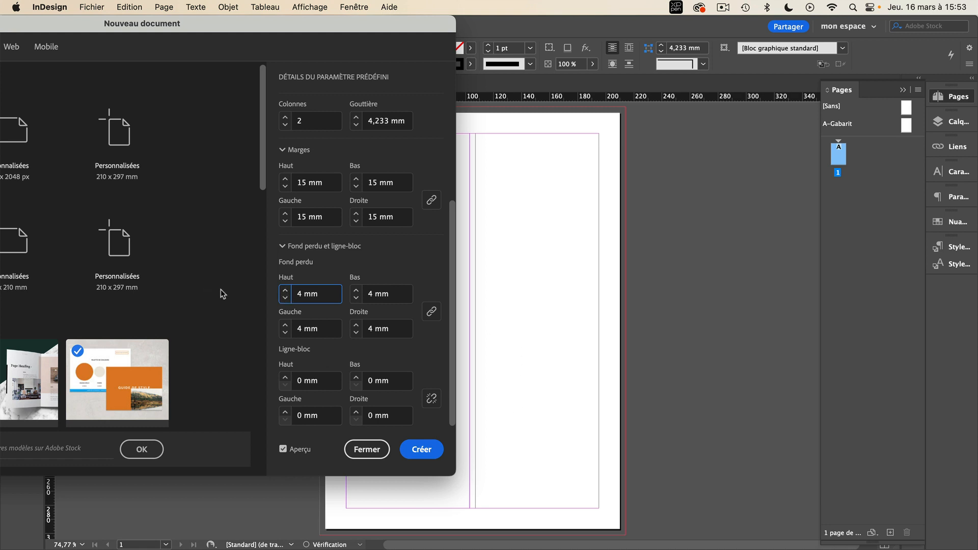
pyautogui.click(285, 298)
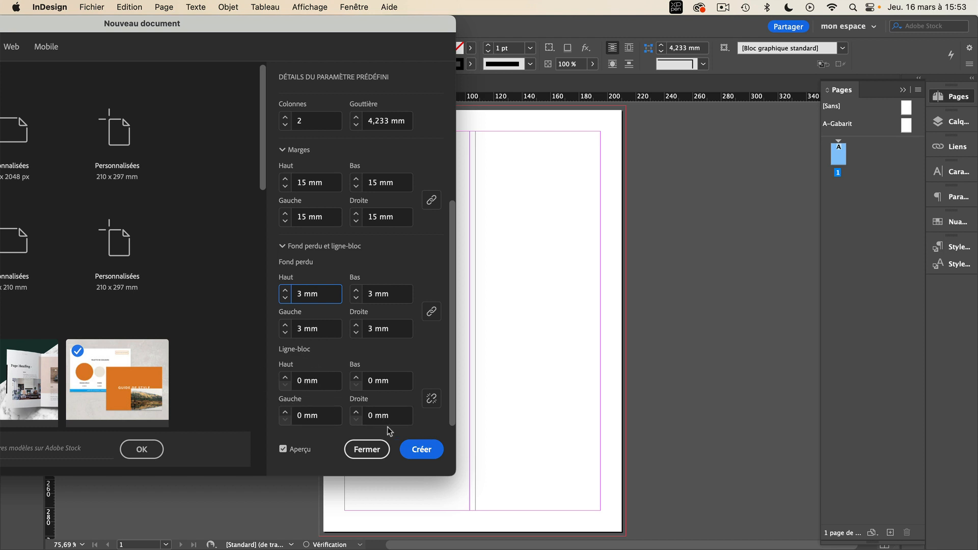
# - Try a right-hand slug area (Ligne-bloc, Droite) of 18 mm on the page preview
pyautogui.click(356, 412)
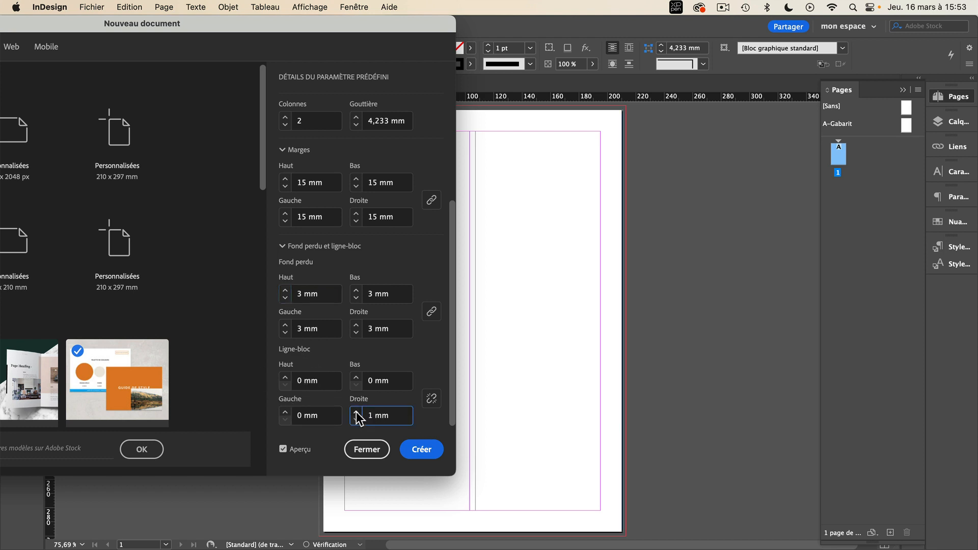
pyautogui.click(356, 411)
pyautogui.click(357, 411)
pyautogui.click(357, 411)
pyautogui.click(356, 411)
pyautogui.click(357, 410)
pyautogui.click(357, 411)
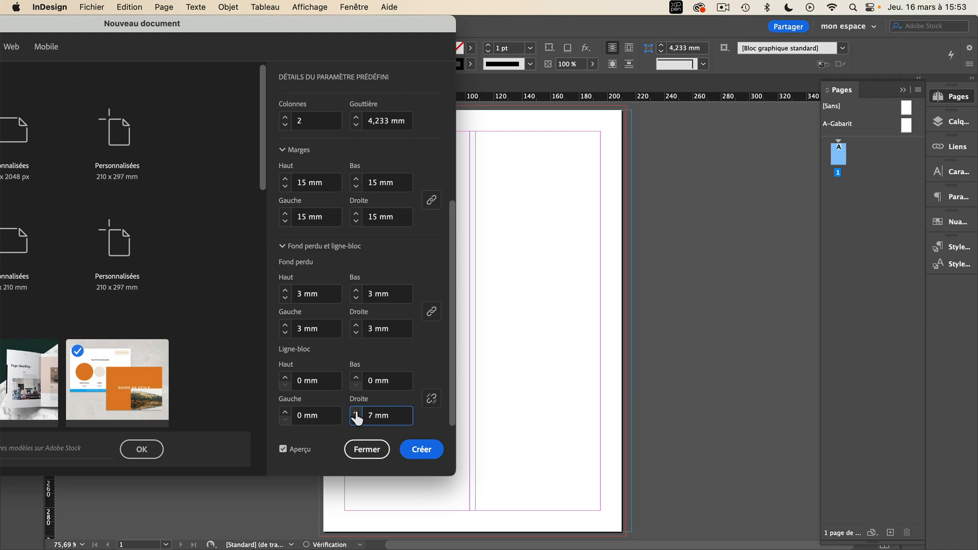
pyautogui.click(356, 412)
pyautogui.doubleClick(356, 411)
pyautogui.click(356, 412)
pyautogui.click(356, 411)
pyautogui.click(356, 412)
pyautogui.click(356, 412)
pyautogui.click(356, 412)
pyautogui.click(356, 412)
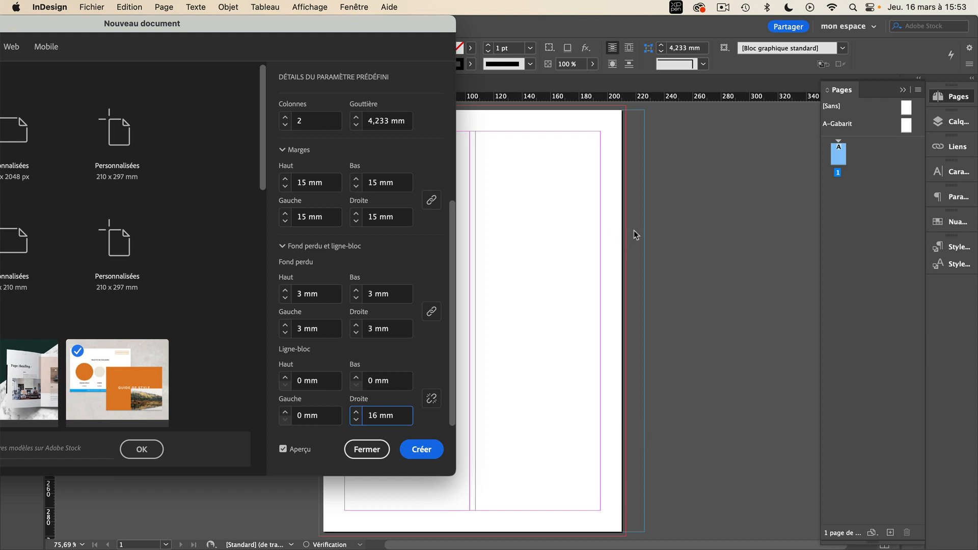
pyautogui.click(356, 412)
pyautogui.click(356, 412)
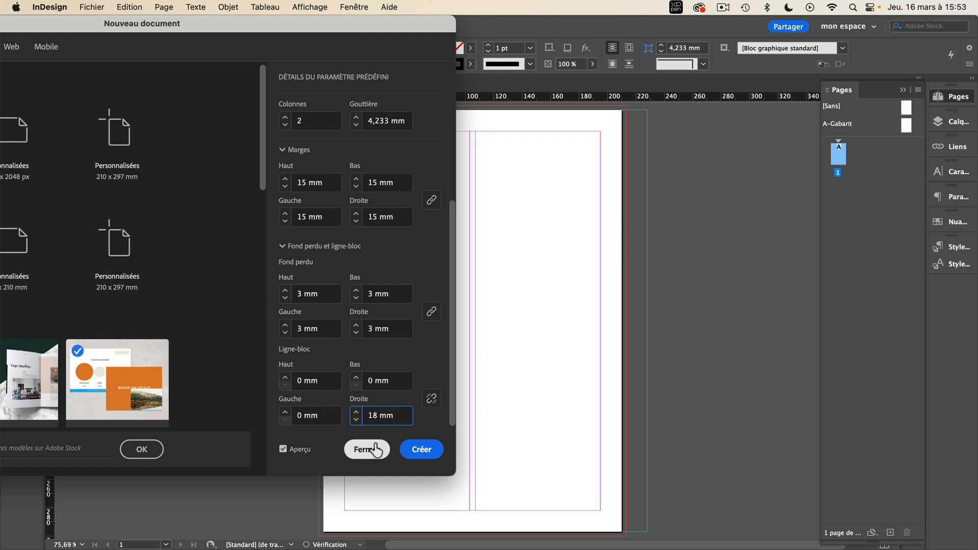
# - Reset the right-hand slug area to 0 mm
pyautogui.click(356, 422)
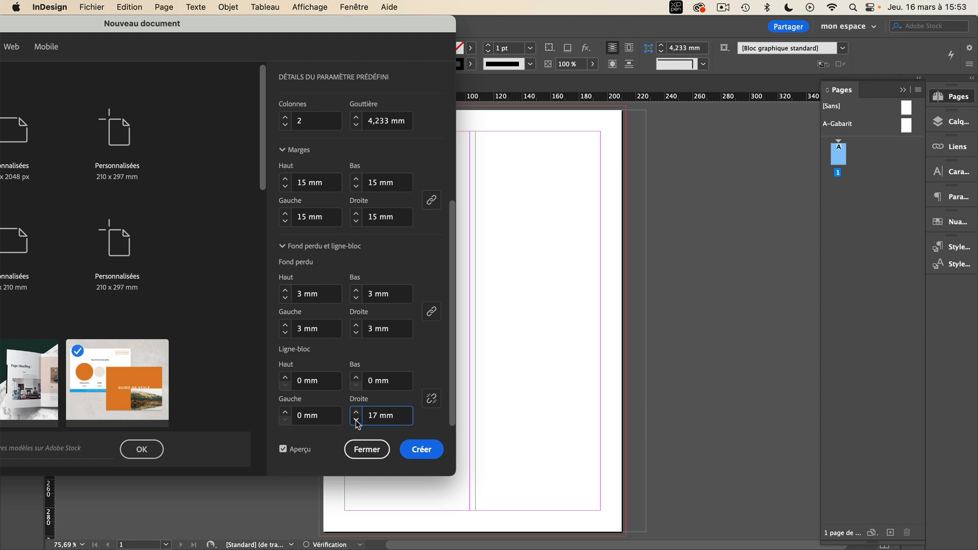
pyautogui.click(356, 422)
pyautogui.click(356, 422)
pyautogui.click(356, 421)
pyautogui.click(356, 421)
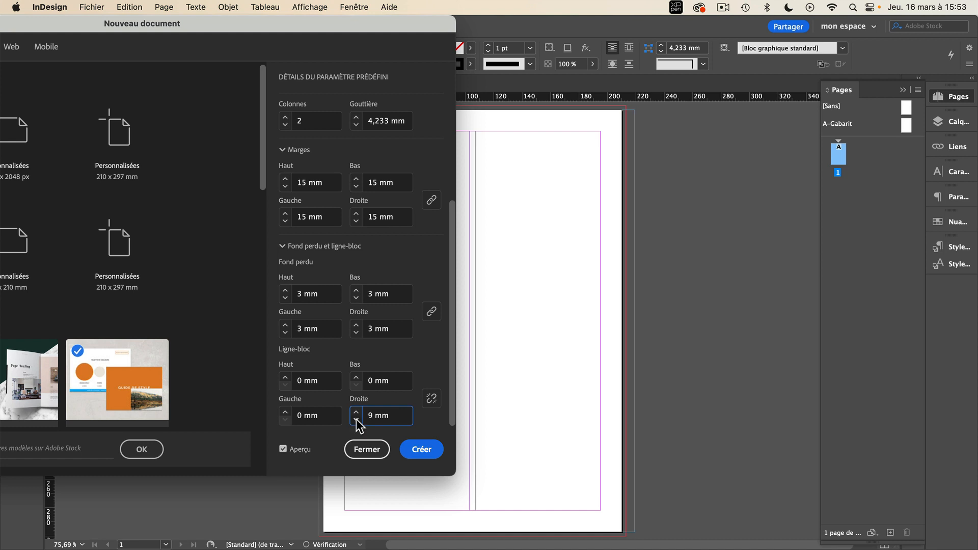
pyautogui.click(356, 420)
pyautogui.click(356, 421)
pyautogui.click(357, 421)
pyautogui.click(356, 421)
pyautogui.click(356, 421)
pyautogui.click(356, 421)
pyautogui.click(356, 421)
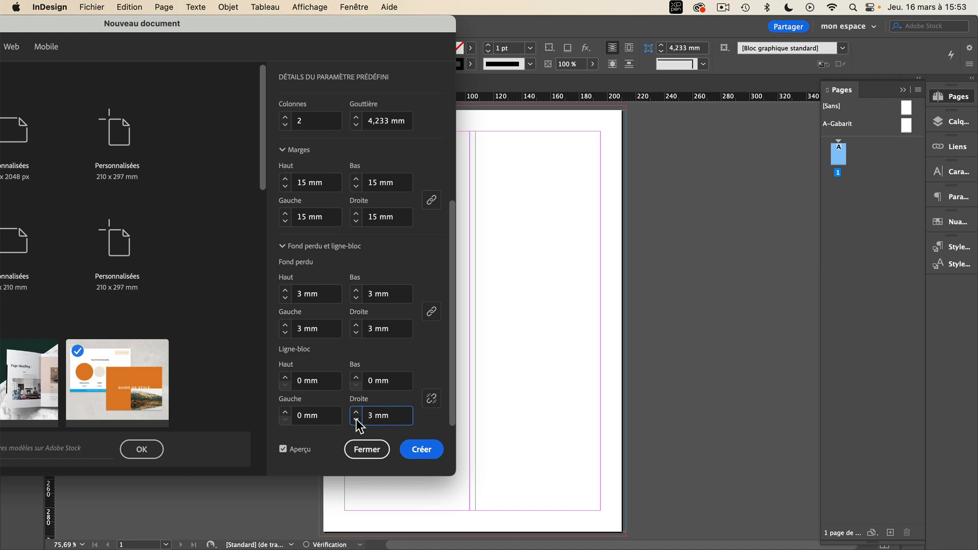
pyautogui.click(357, 421)
pyautogui.click(356, 420)
pyautogui.click(356, 421)
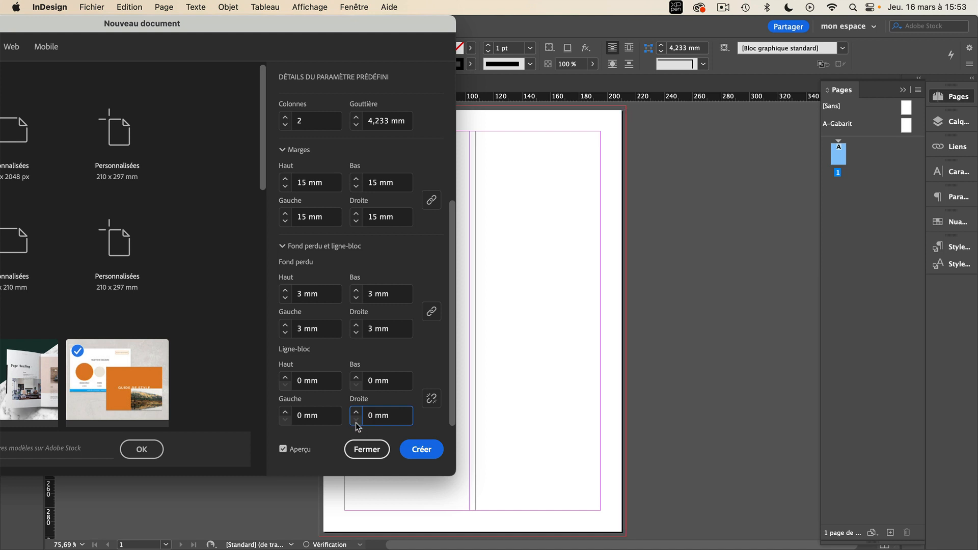
# - Review the document settings from the beginning and create the document
pyautogui.scroll(5, 451, 396)
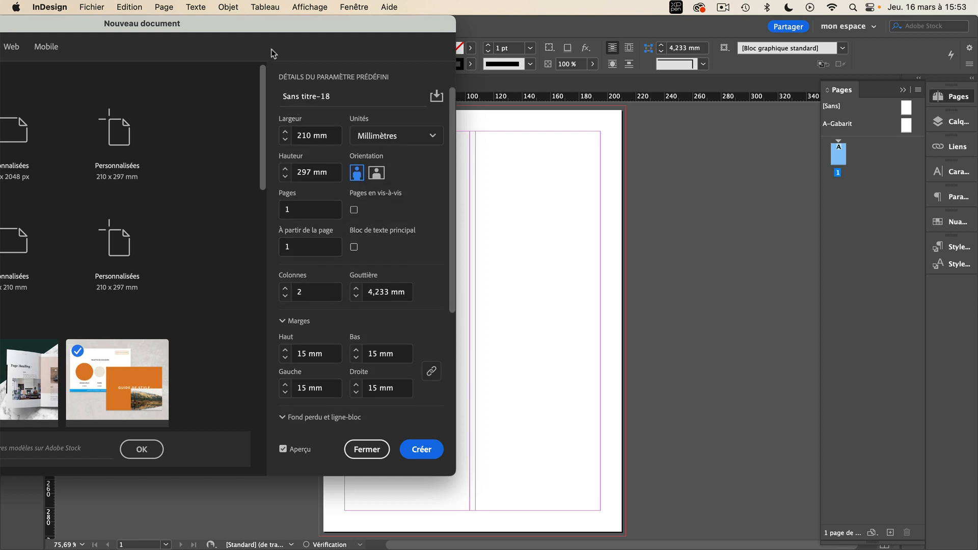
pyautogui.moveTo(249, 20); pyautogui.dragTo(428, 64)
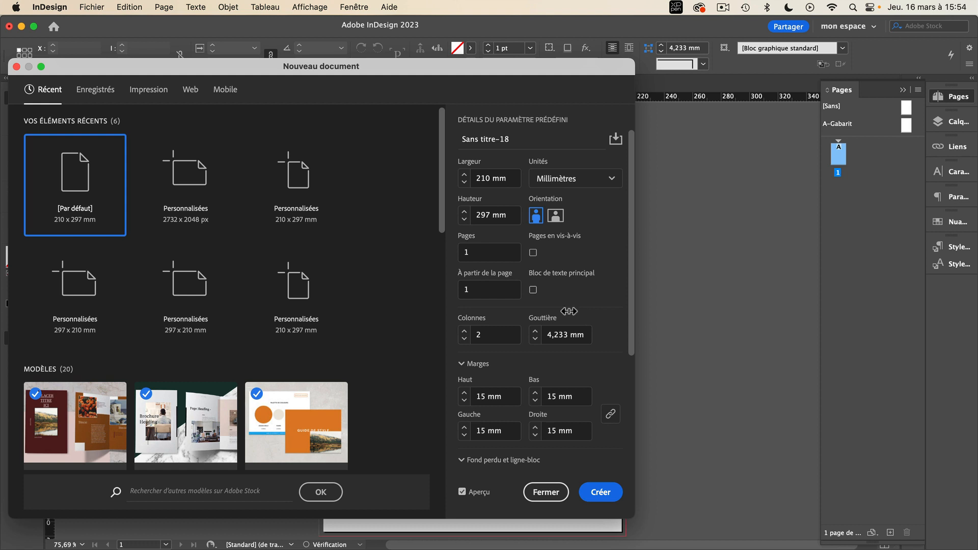
pyautogui.moveTo(621, 63); pyautogui.dragTo(675, 34)
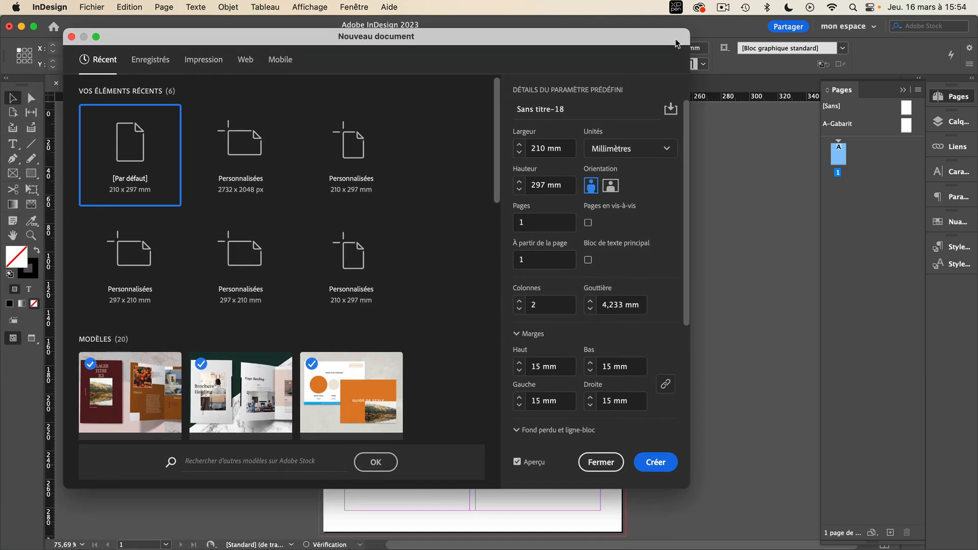
pyautogui.click(657, 463)
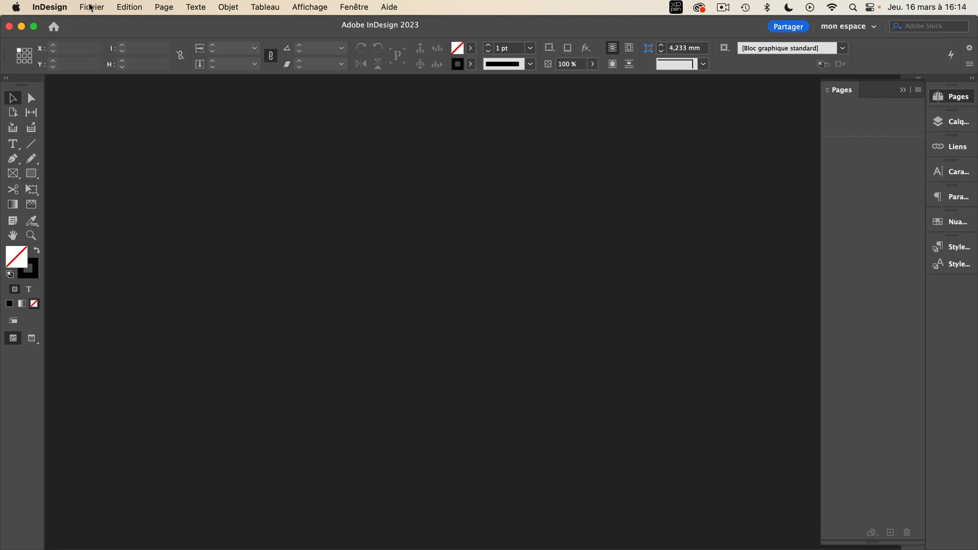
# - Start another new document from the empty workspace using the Impression A4 preset
pyautogui.click(91, 7)
pyautogui.moveTo(94, 25)
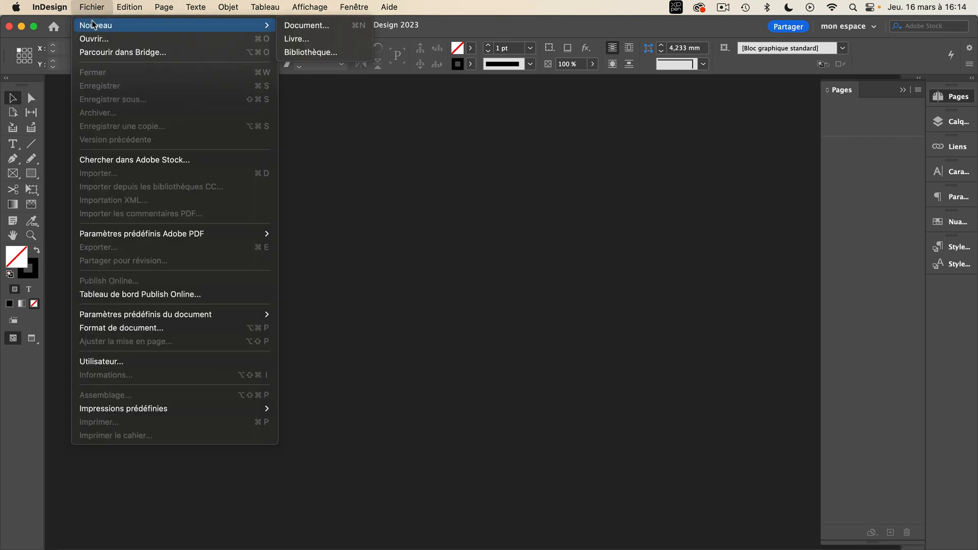
pyautogui.click(292, 25)
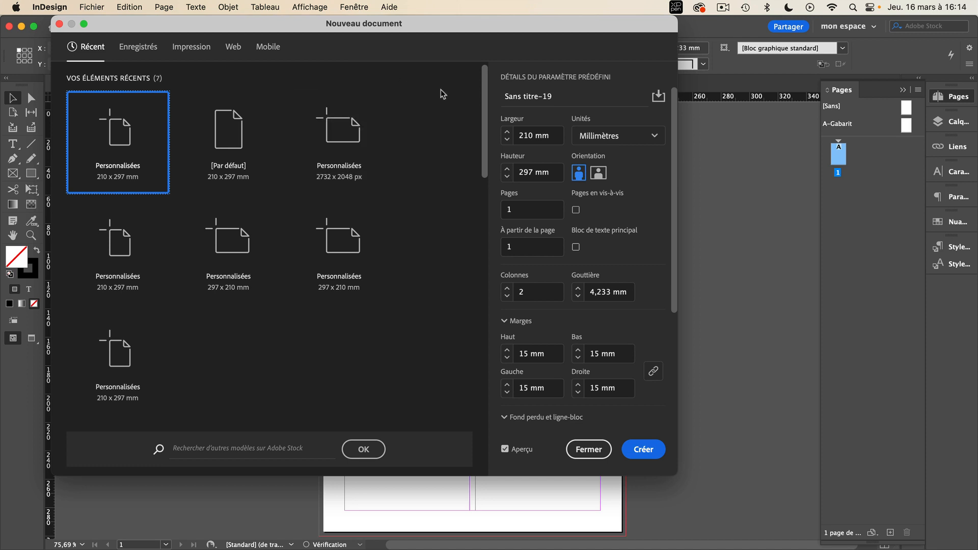
pyautogui.click(207, 47)
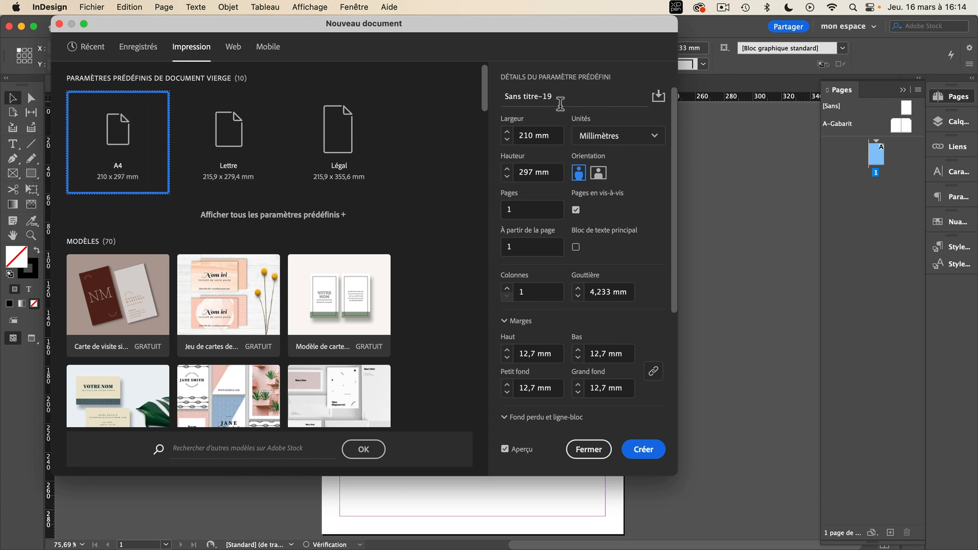
# - Name a custom document preset 180 and give it a 180 × 180 mm page size without facing pages
pyautogui.click(659, 97)
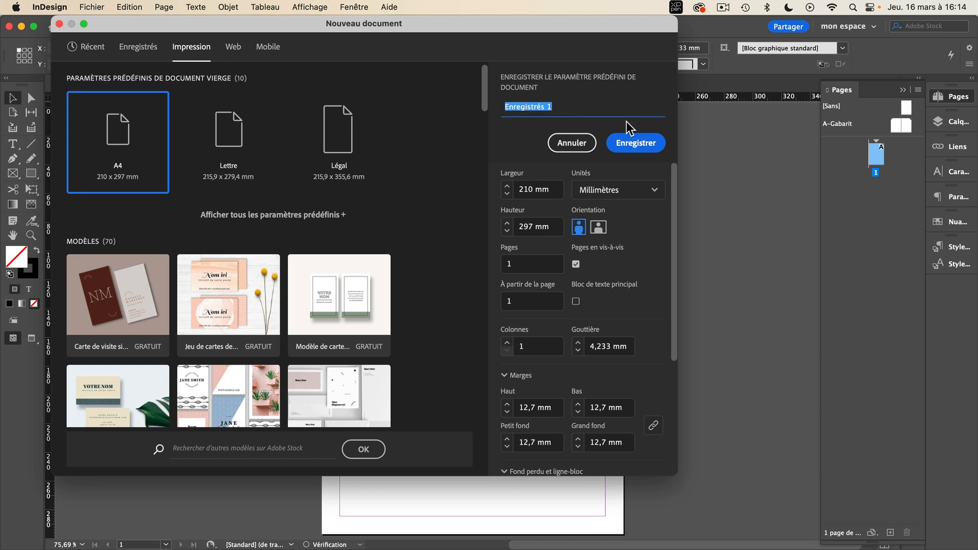
pyautogui.write('180')
pyautogui.click(536, 192)
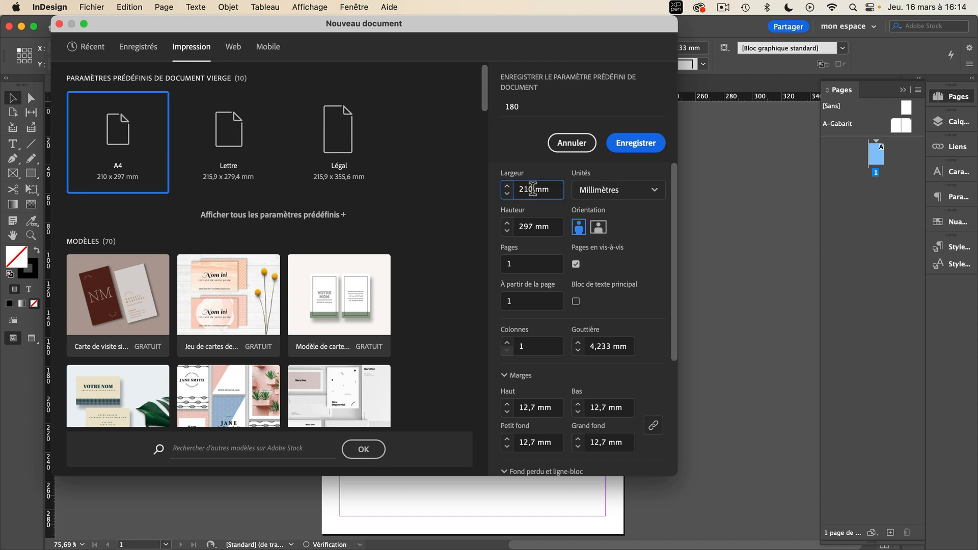
pyautogui.moveTo(533, 191); pyautogui.dragTo(516, 189)
pyautogui.write('180')
pyautogui.press('Tab')
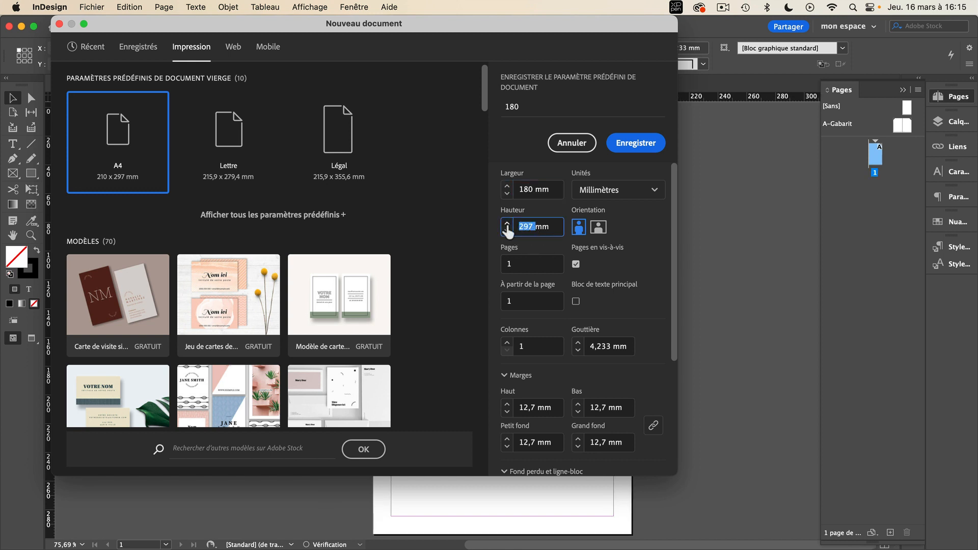
pyautogui.write('180')
pyautogui.click(576, 263)
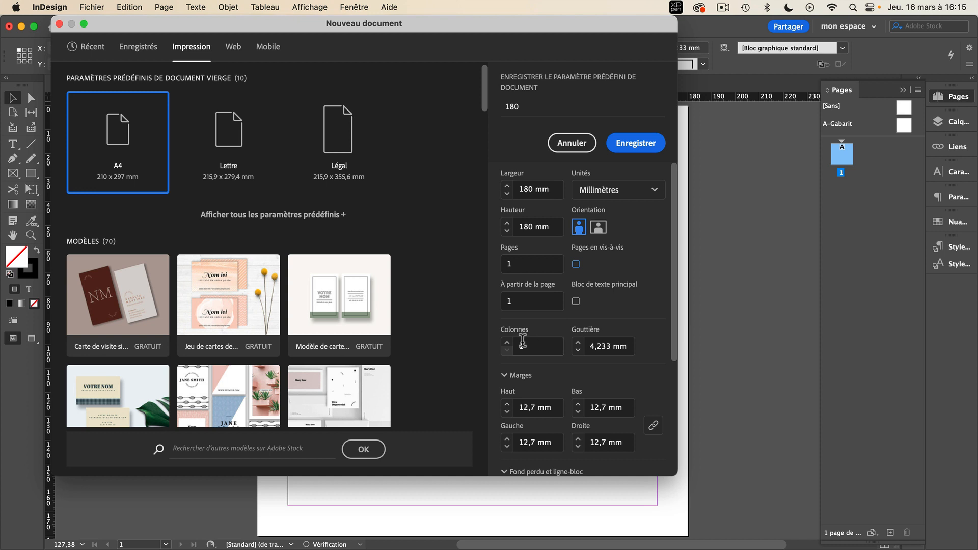
# - Give the 180 preset two columns and set all four margins to 15 mm
pyautogui.click(507, 342)
pyautogui.scroll(-4, 513, 331)
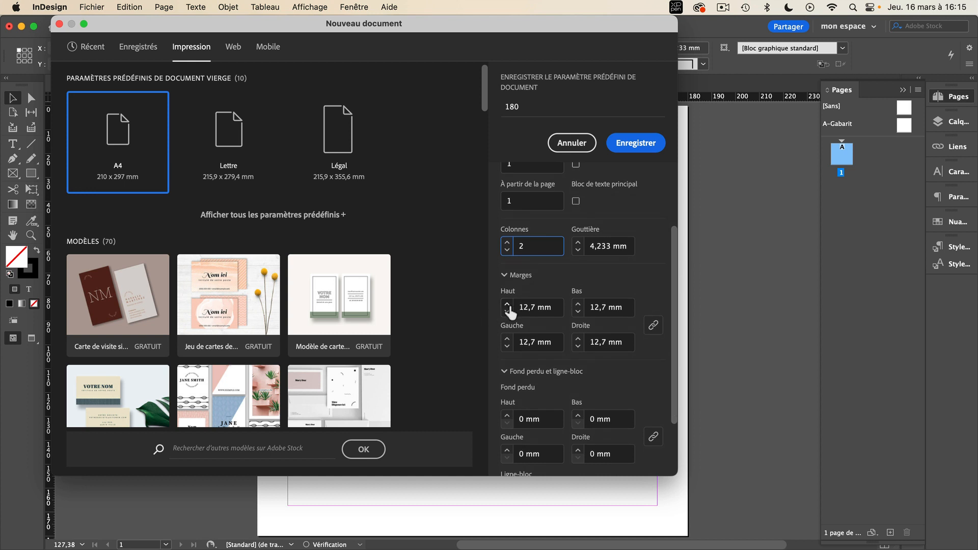
pyautogui.click(507, 305)
pyautogui.click(507, 305)
pyautogui.click(507, 305)
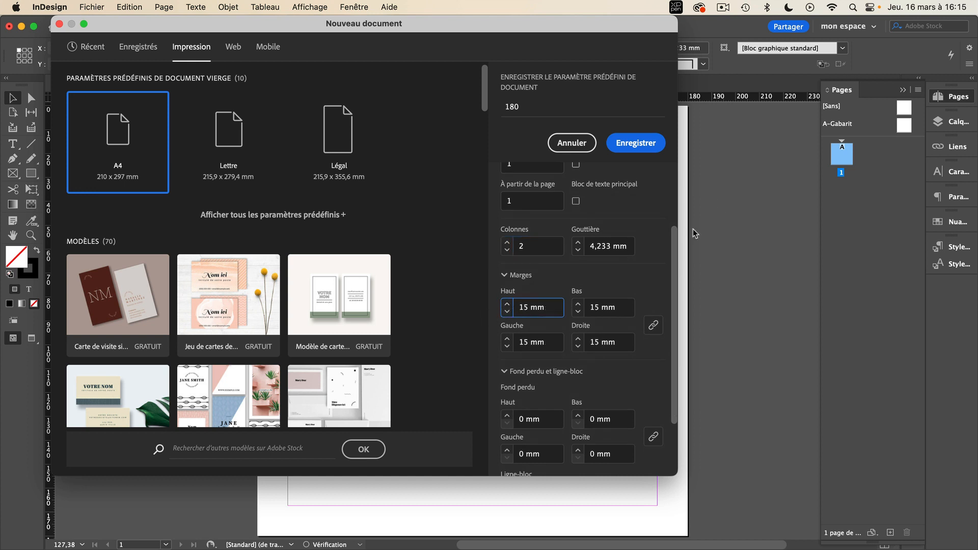
# - Set the bleed to 3 mm on all sides and save the 180 preset
pyautogui.click(507, 415)
pyautogui.click(507, 416)
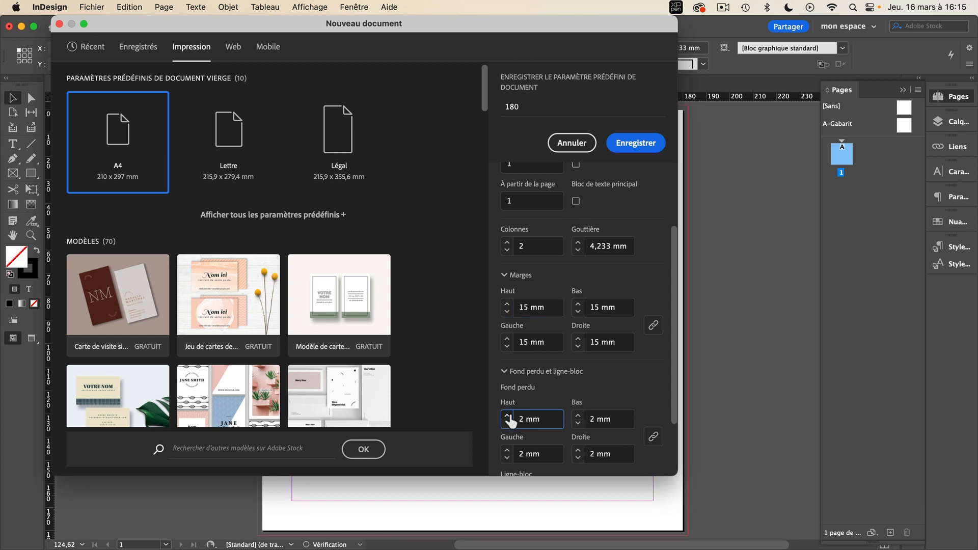
pyautogui.click(507, 416)
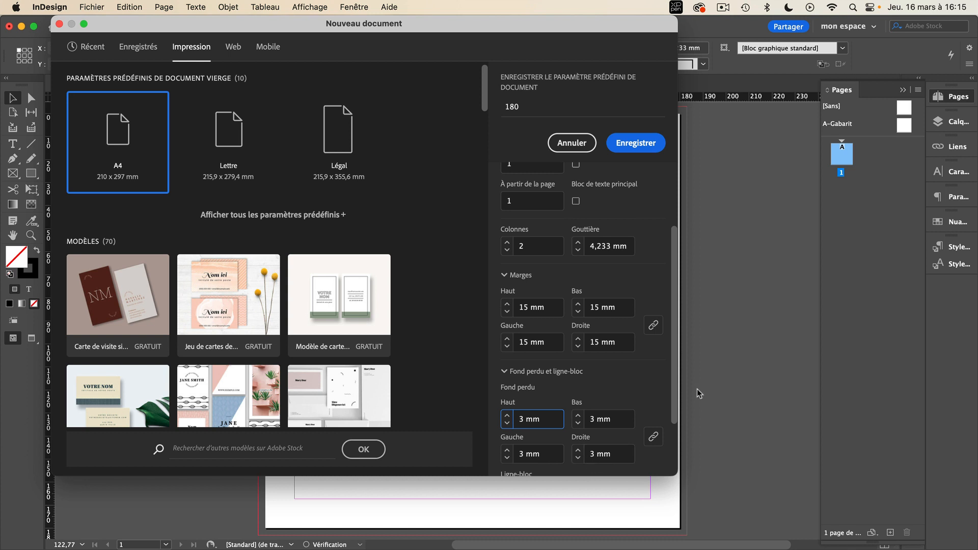
pyautogui.moveTo(674, 392); pyautogui.dragTo(689, 274)
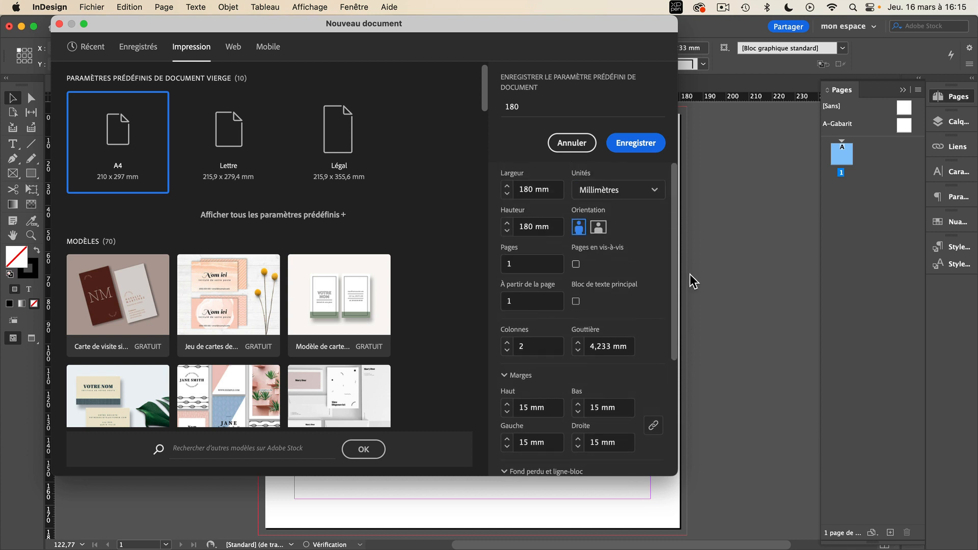
pyautogui.click(653, 147)
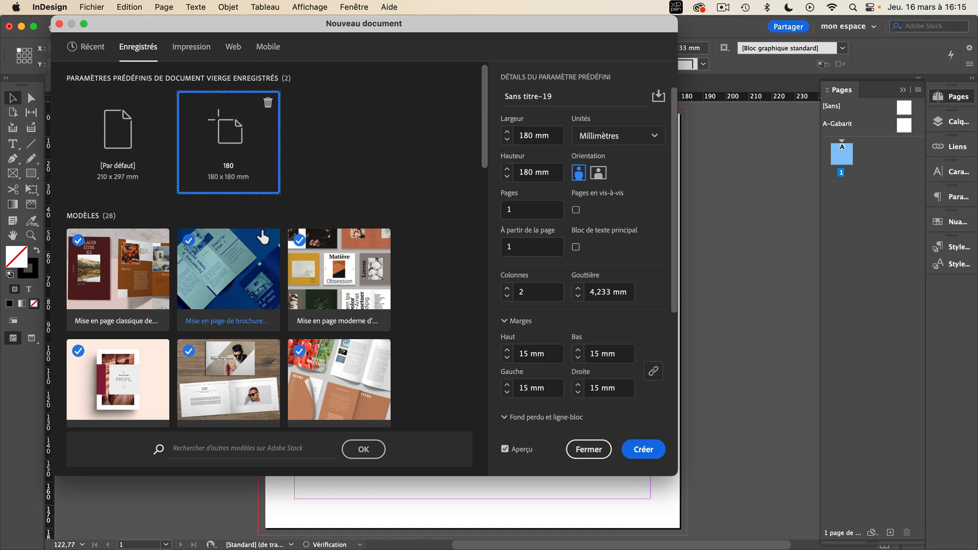
# - Create a document from the saved 180 preset and check its margins and columns settings without changing them
pyautogui.click(657, 455)
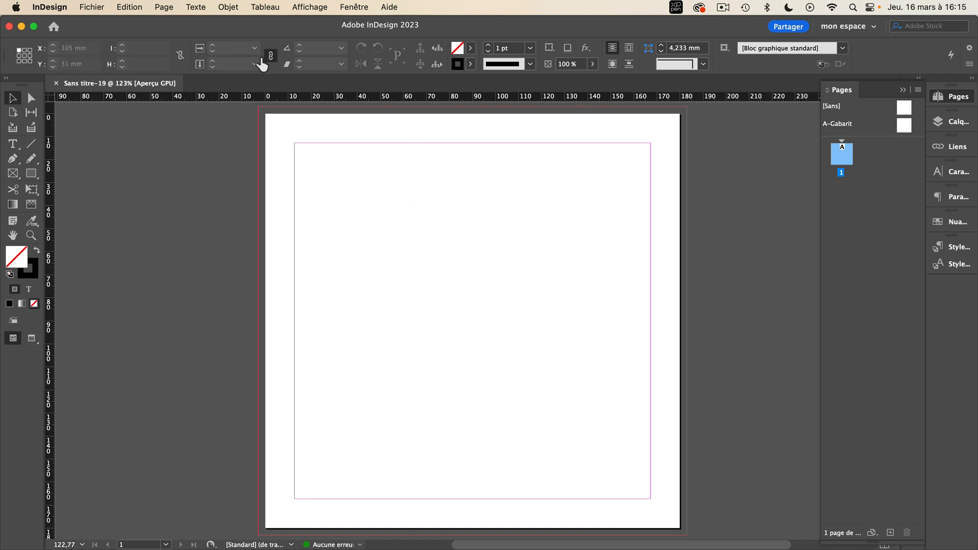
pyautogui.click(170, 7)
pyautogui.click(176, 40)
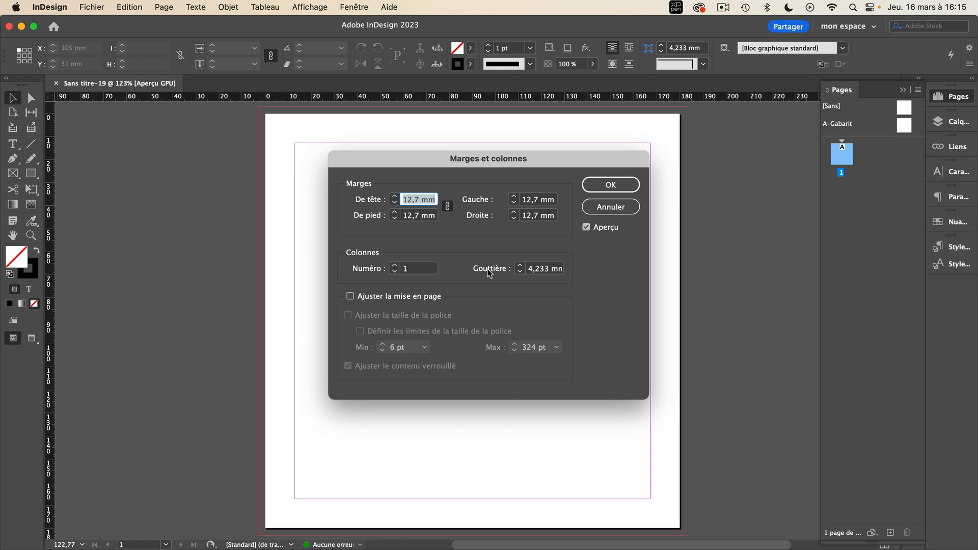
pyautogui.click(623, 209)
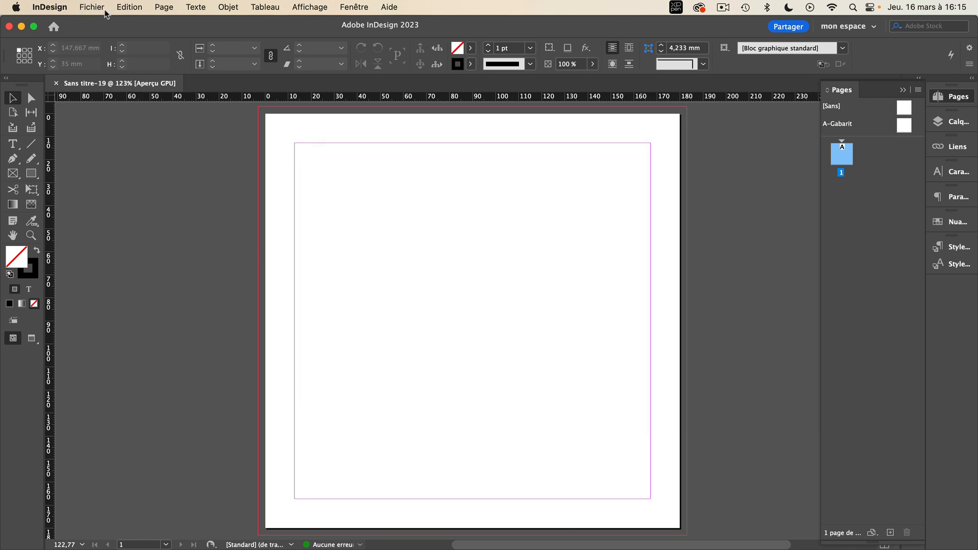
# - Delete the saved 180 document preset and close the open document without creating another one
pyautogui.click(86, 7)
pyautogui.moveTo(97, 28)
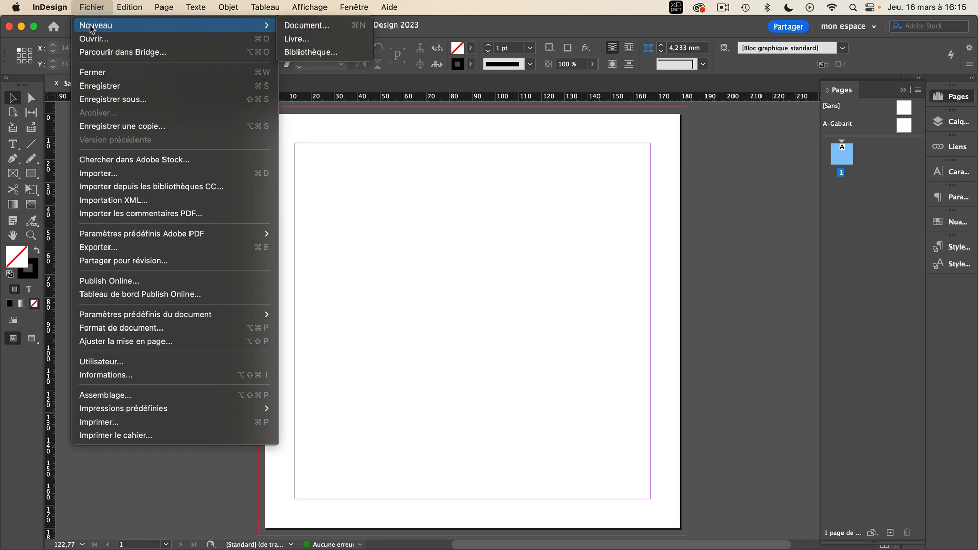
pyautogui.click(305, 27)
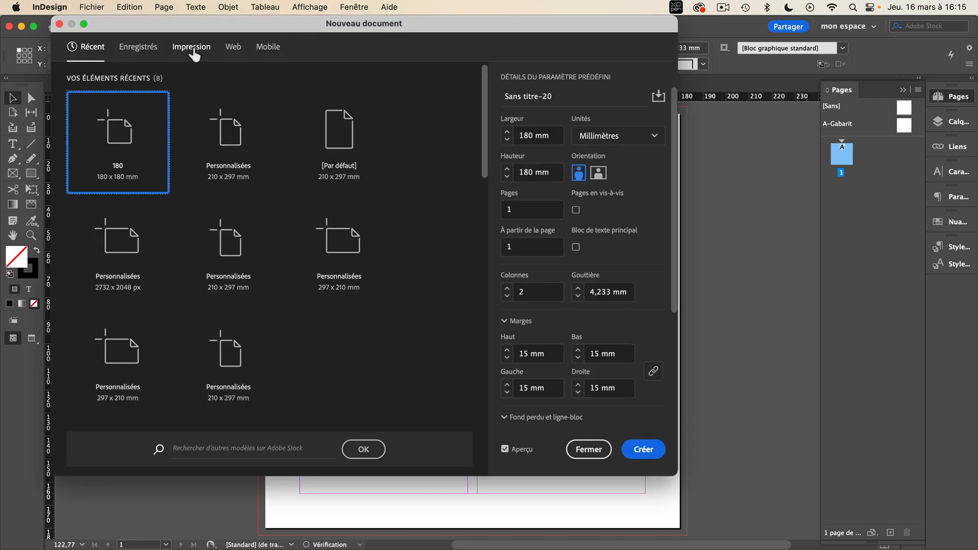
pyautogui.click(192, 49)
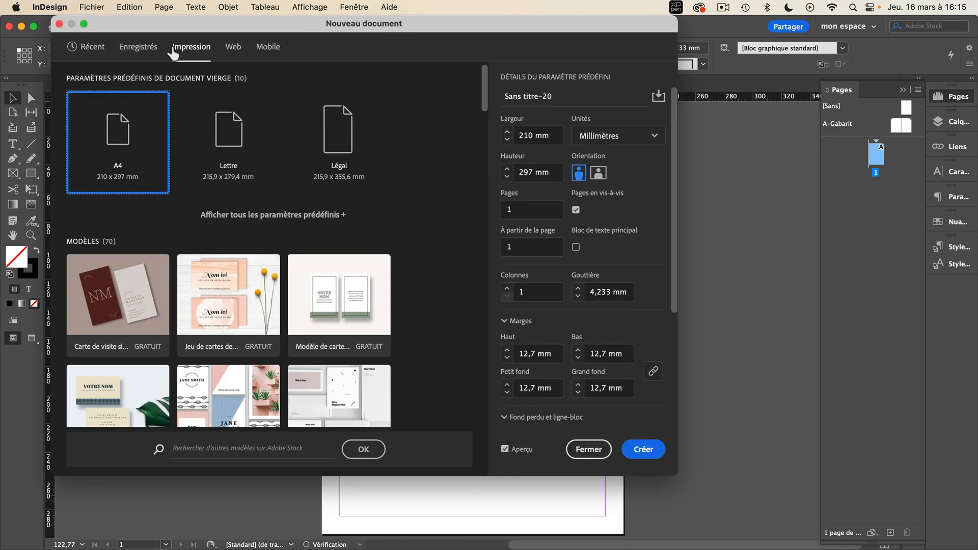
pyautogui.click(135, 49)
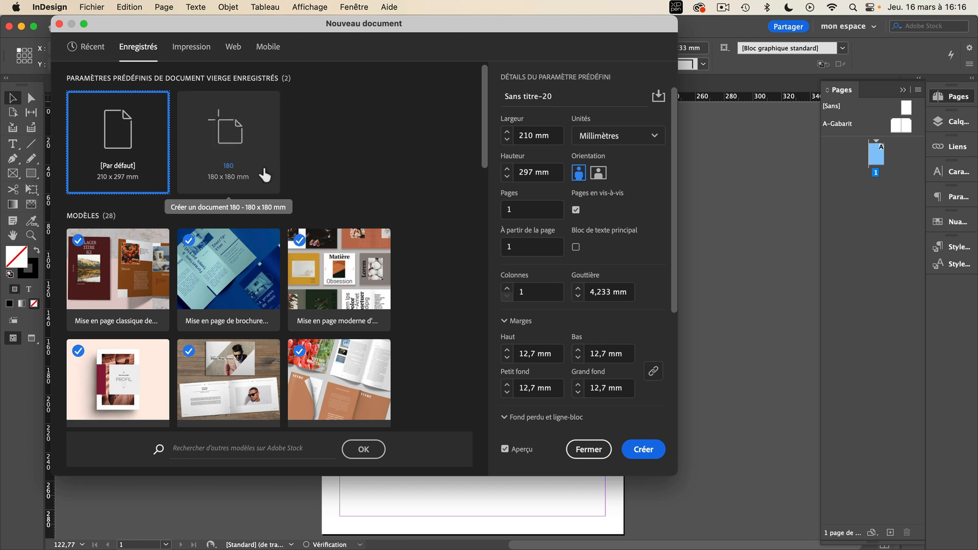
pyautogui.click(229, 138)
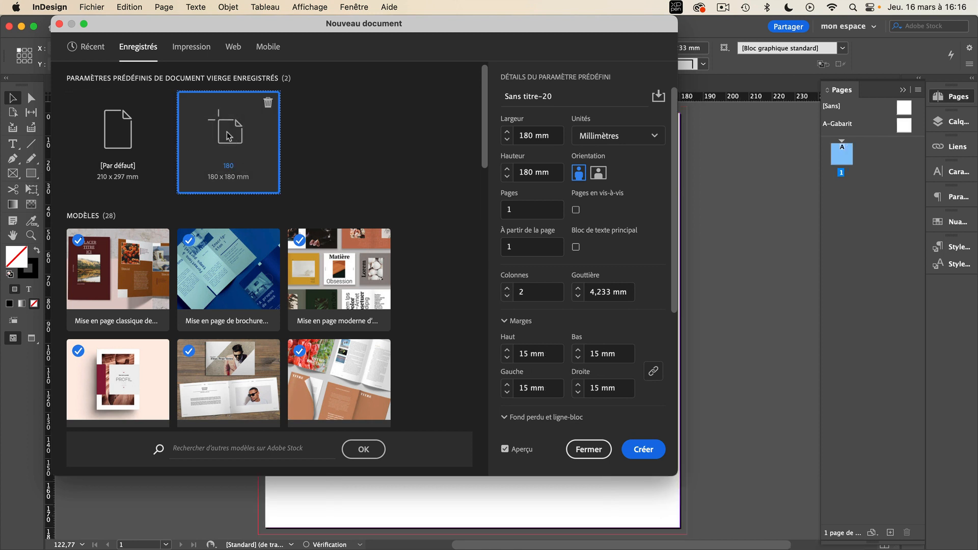
pyautogui.click(269, 103)
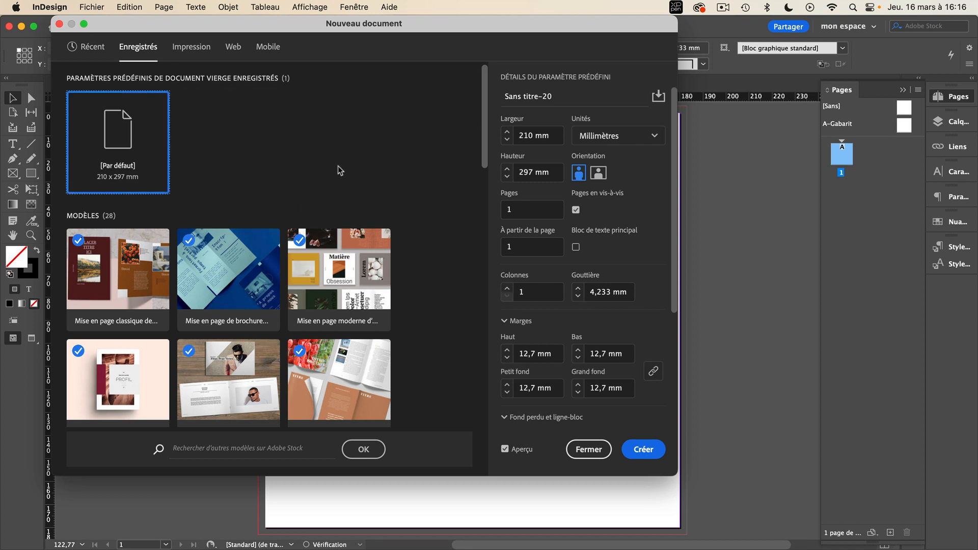
pyautogui.click(589, 449)
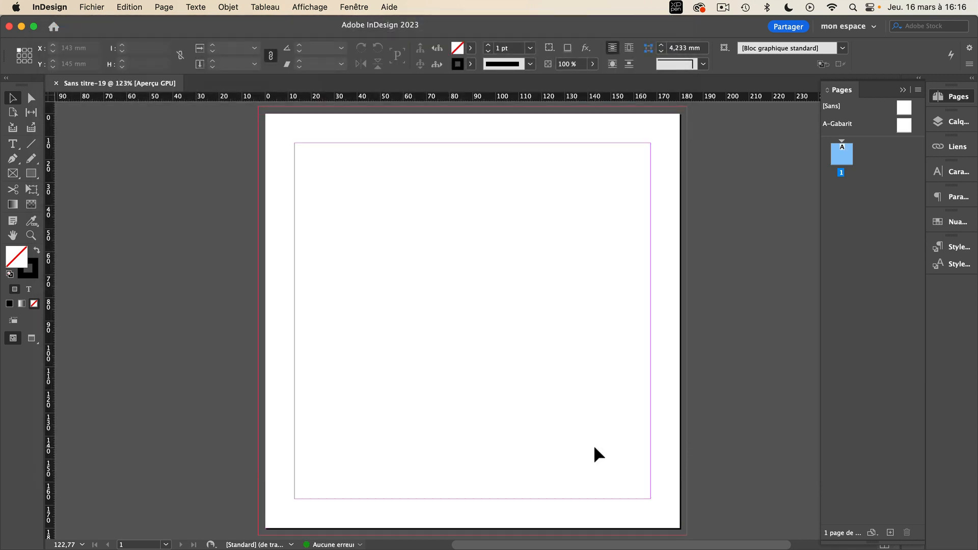
pyautogui.click(56, 84)
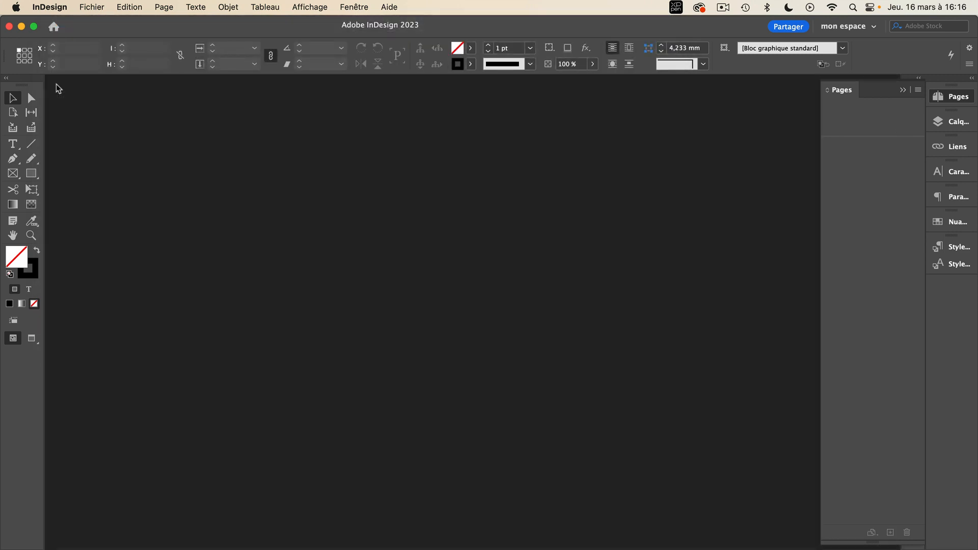
# - Enable showing the home screen when no document is open in the general preferences
pyautogui.click(50, 6)
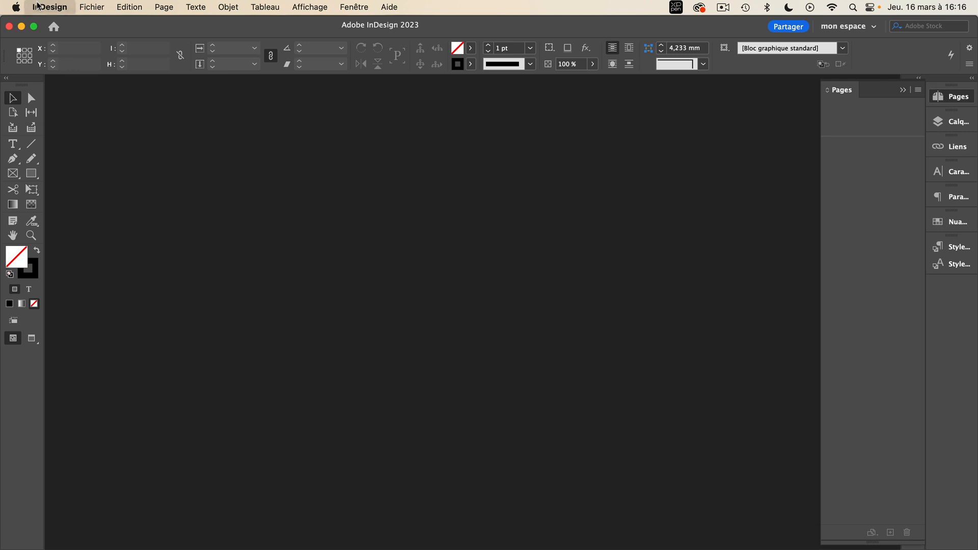
pyautogui.moveTo(48, 40)
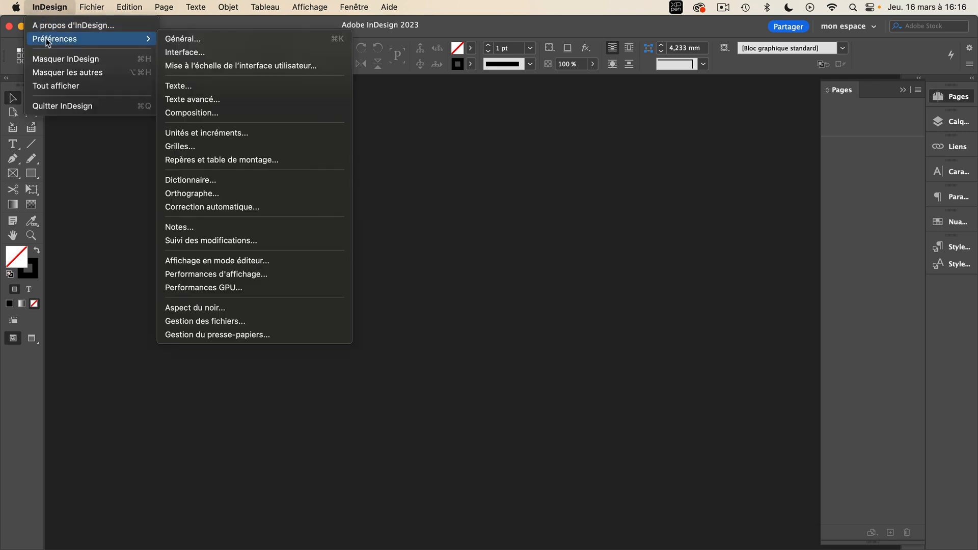
pyautogui.click(199, 37)
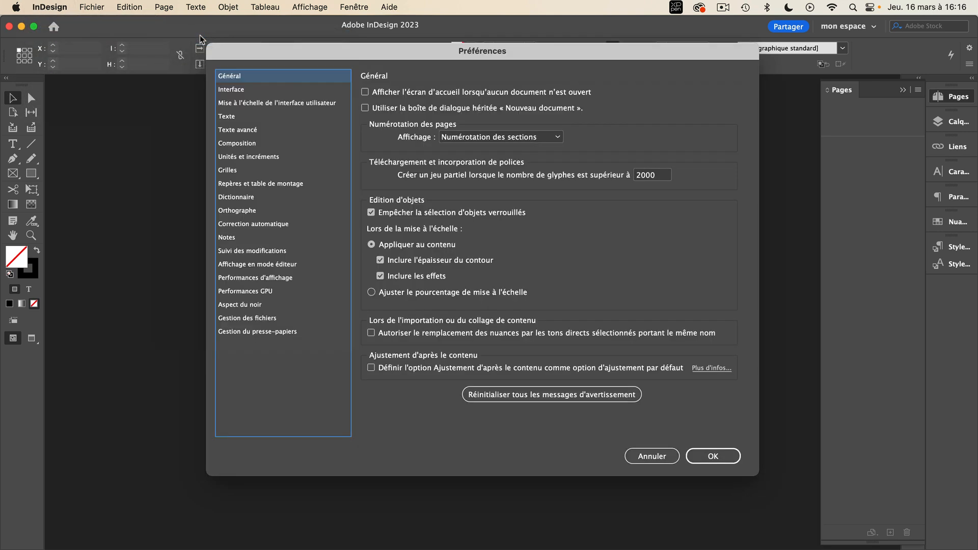
pyautogui.click(381, 93)
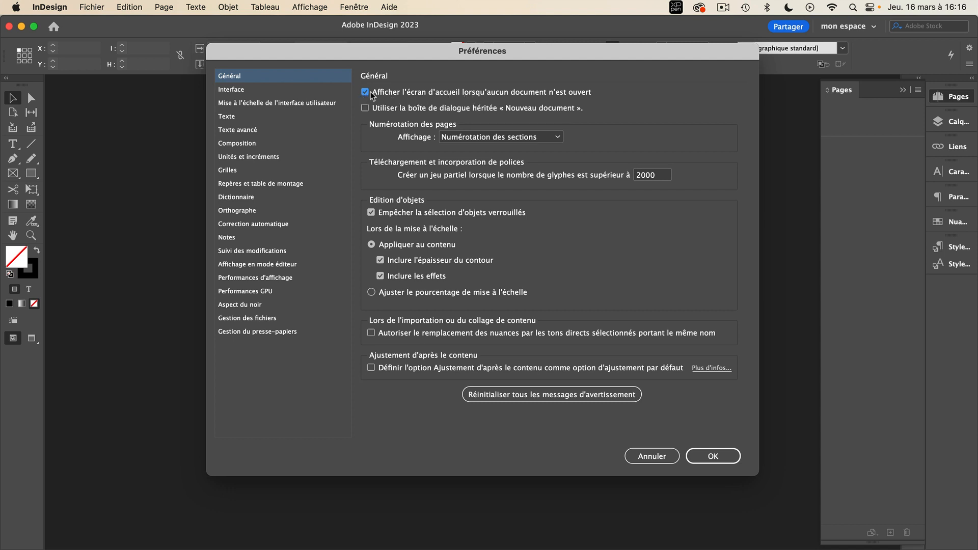
pyautogui.click(726, 456)
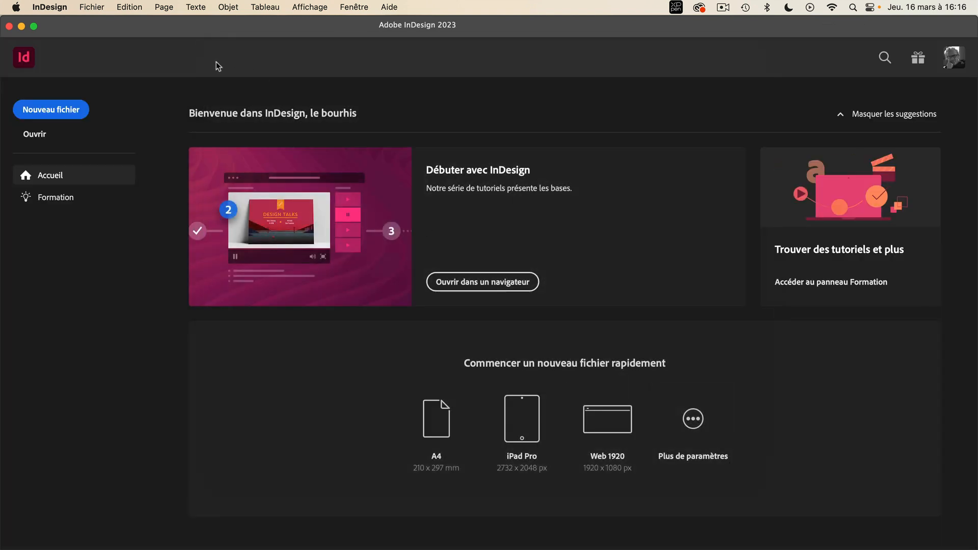
# - Disable the home screen and enable the legacy New Document dialog in the general preferences
pyautogui.click(90, 6)
pyautogui.moveTo(50, 6)
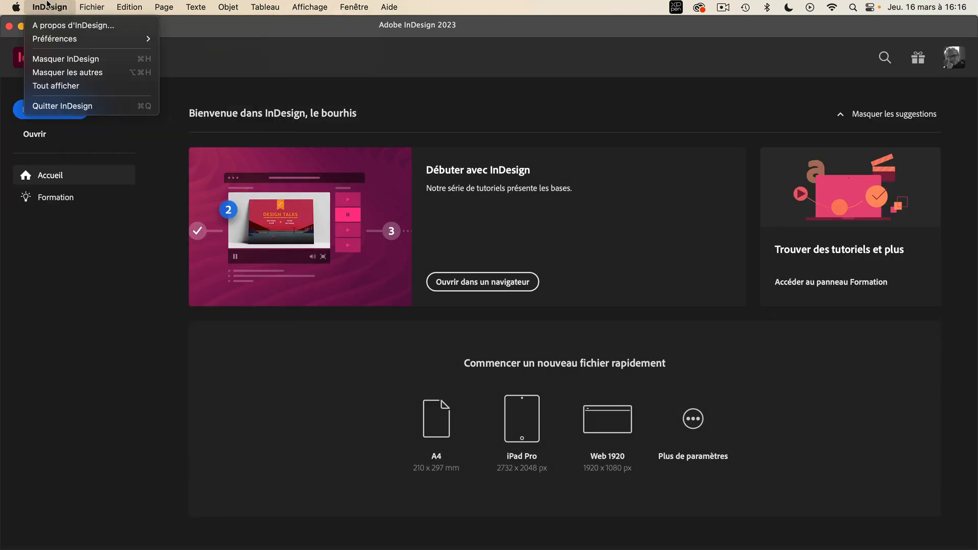
pyautogui.moveTo(57, 42)
pyautogui.click(210, 40)
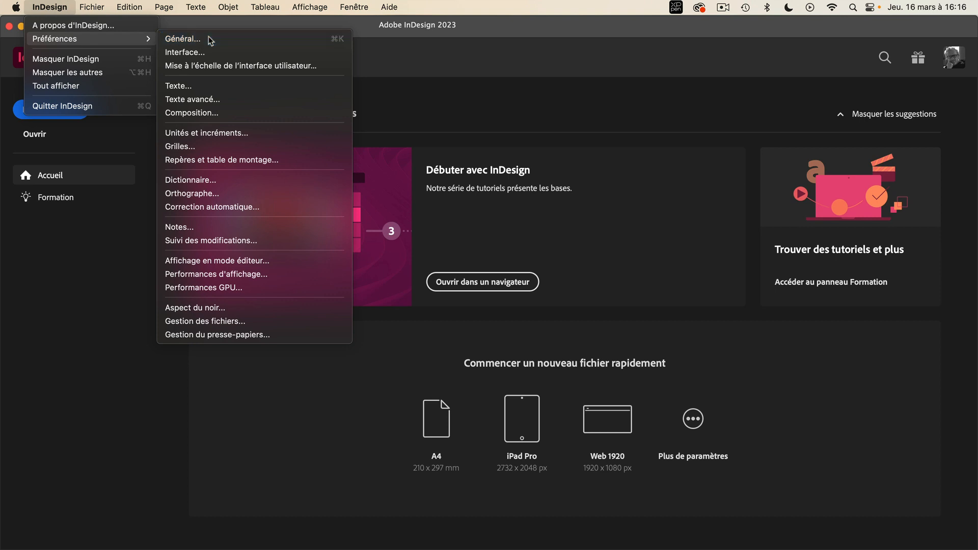
pyautogui.click(377, 94)
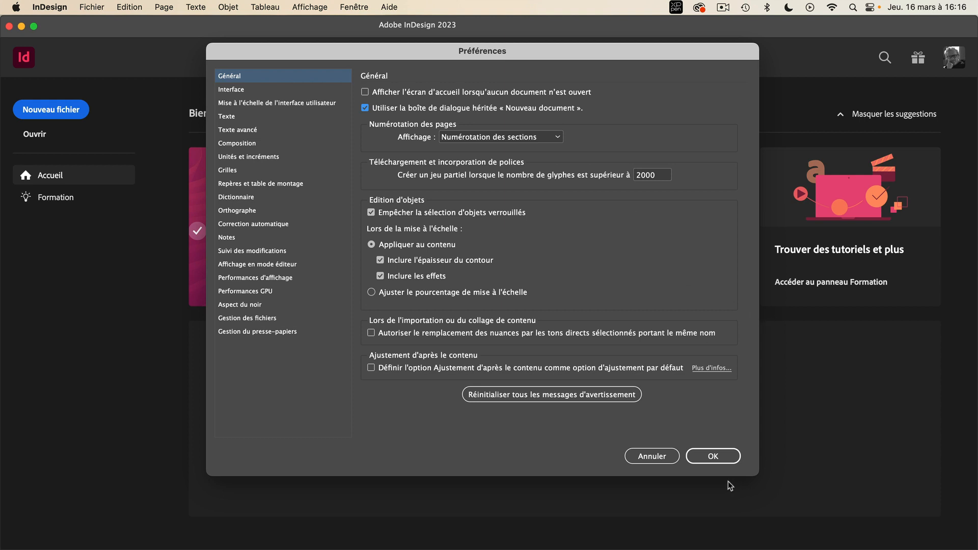
pyautogui.click(714, 457)
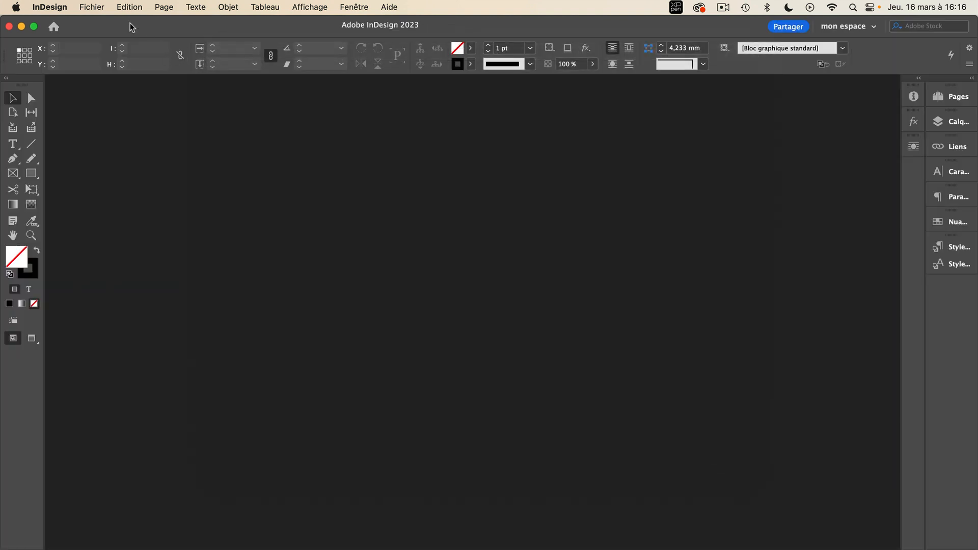
# - Start a new document in the legacy dialog without facing pages, keeping A4 after viewing the available page formats
pyautogui.click(95, 6)
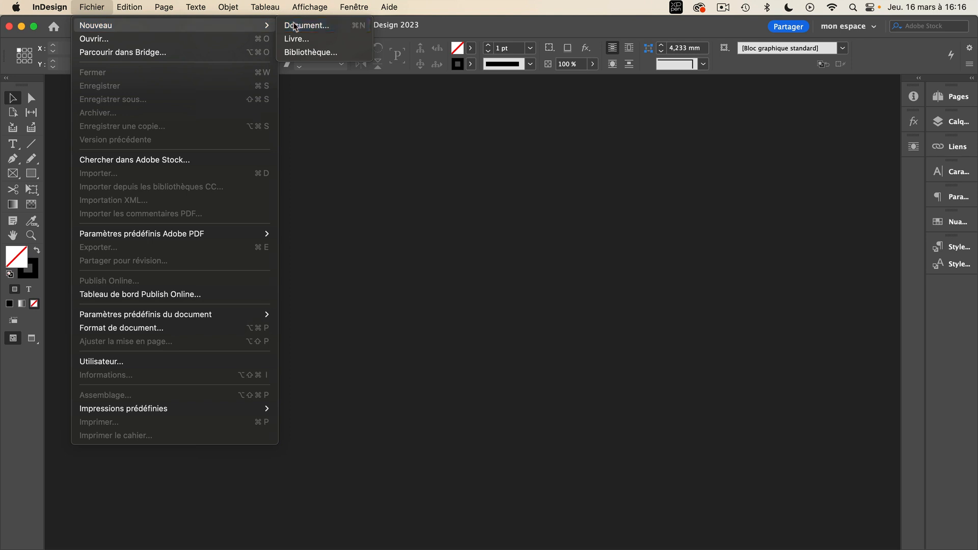
pyautogui.click(295, 25)
pyautogui.moveTo(314, 101); pyautogui.dragTo(277, 106)
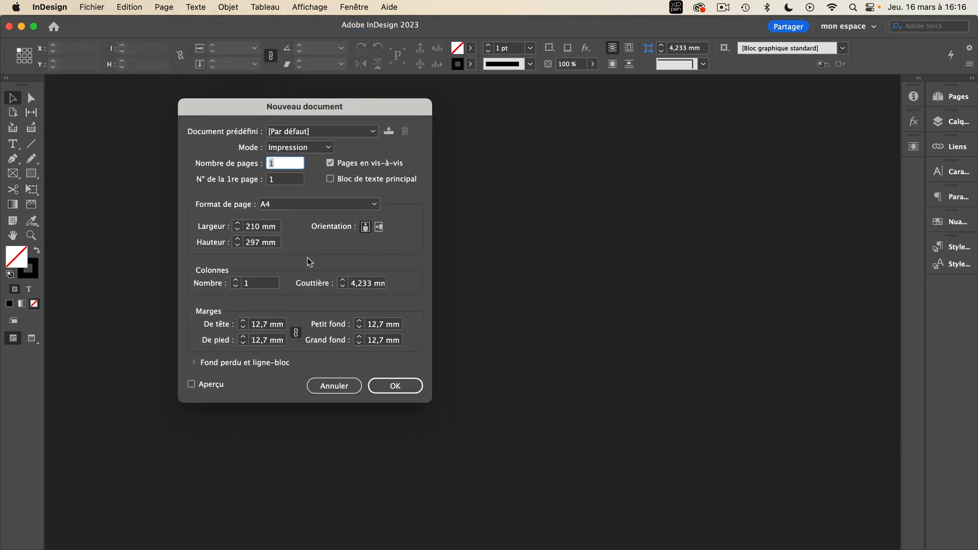
pyautogui.click(330, 163)
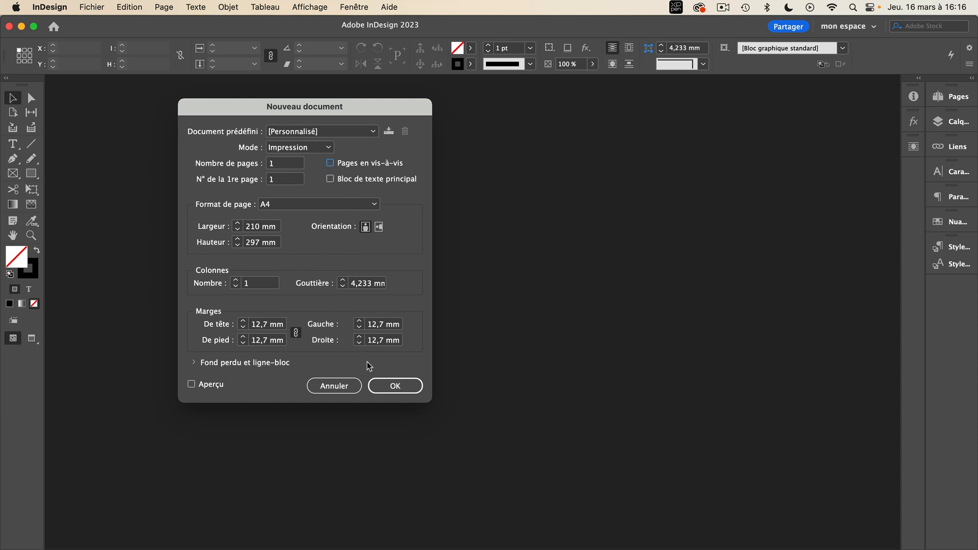
pyautogui.click(315, 205)
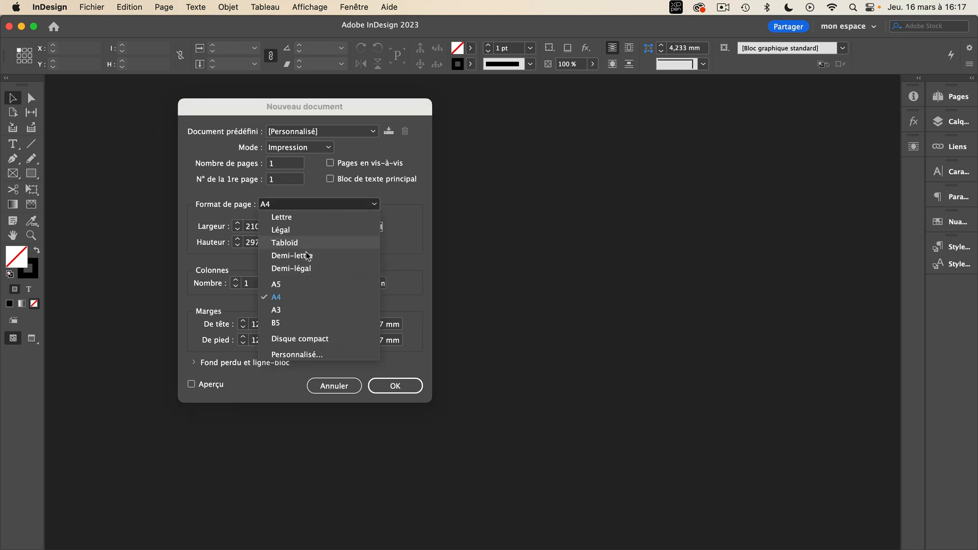
pyautogui.click(312, 201)
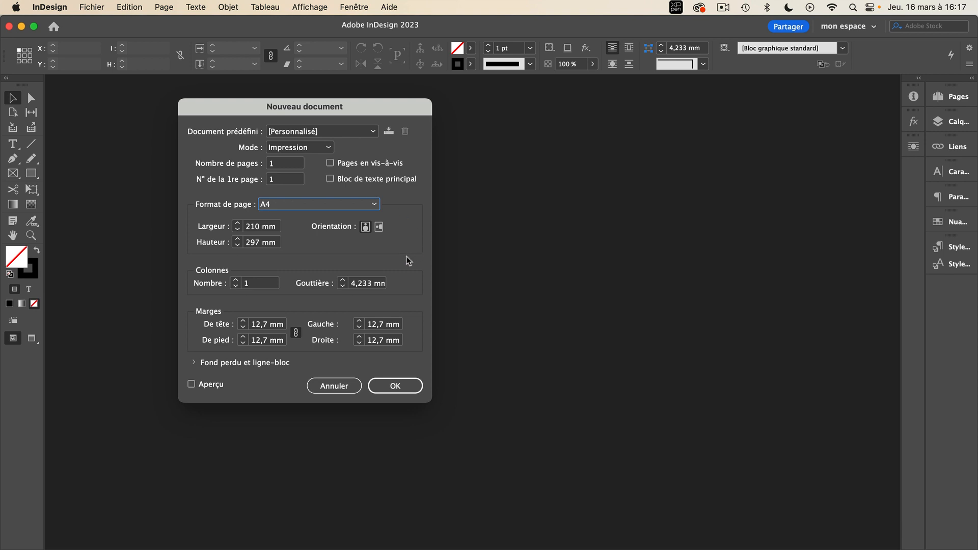
# - Set all four margins of the new document to 15 mm and keep portrait orientation
pyautogui.click(243, 322)
pyautogui.click(243, 322)
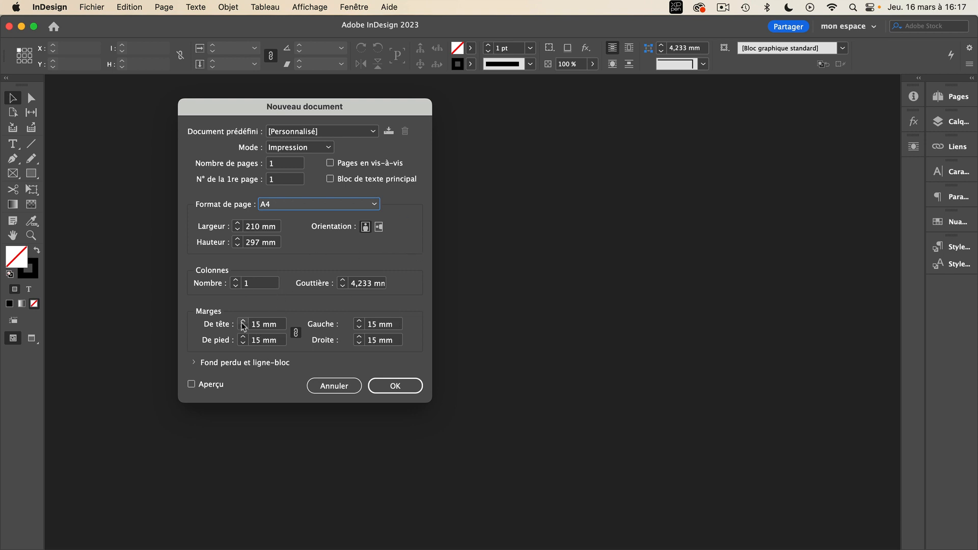
pyautogui.click(363, 227)
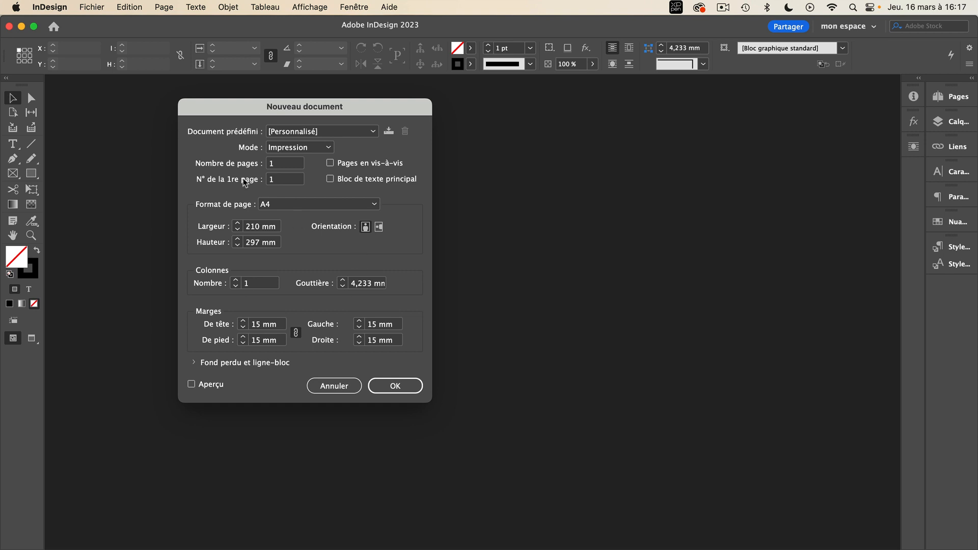
# - Turn on the preview for the new document and set its bleed to 3 mm on all four sides
pyautogui.click(192, 384)
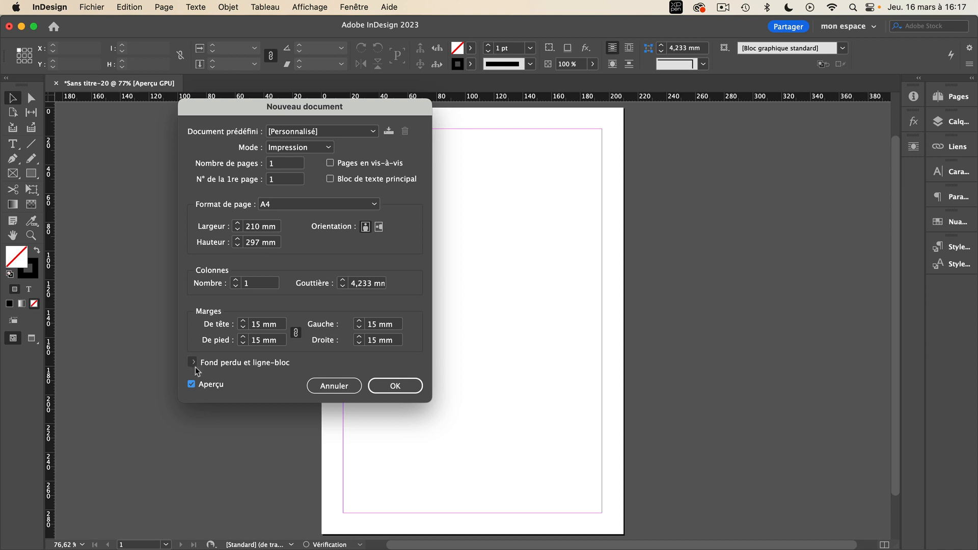
pyautogui.click(194, 363)
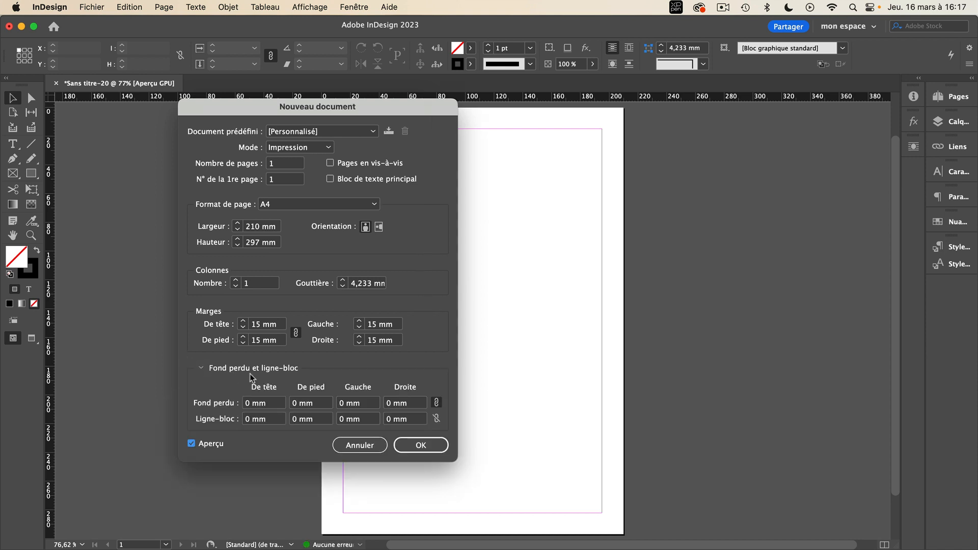
pyautogui.click(252, 405)
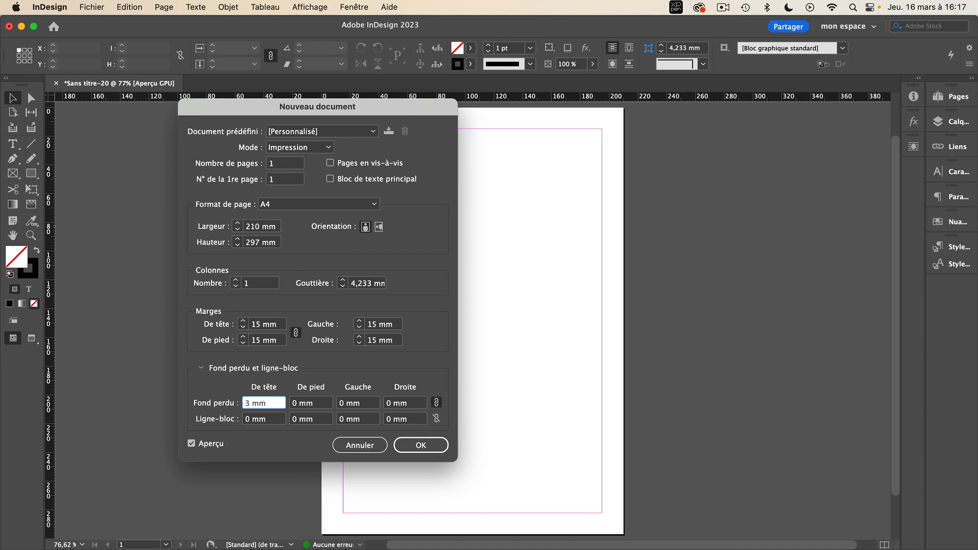
pyautogui.write('3')
pyautogui.click(352, 402)
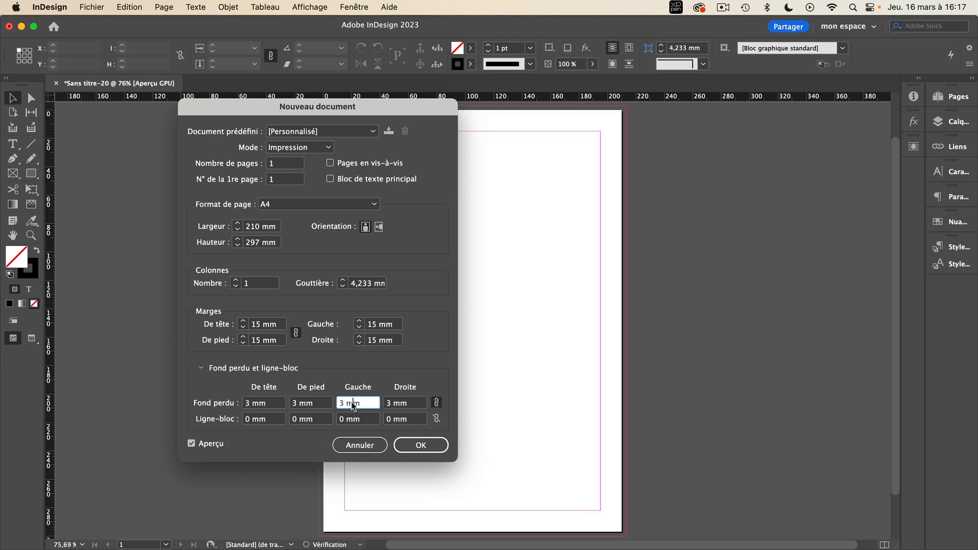
# - Set the number of columns to 2 and create the document
pyautogui.click(236, 281)
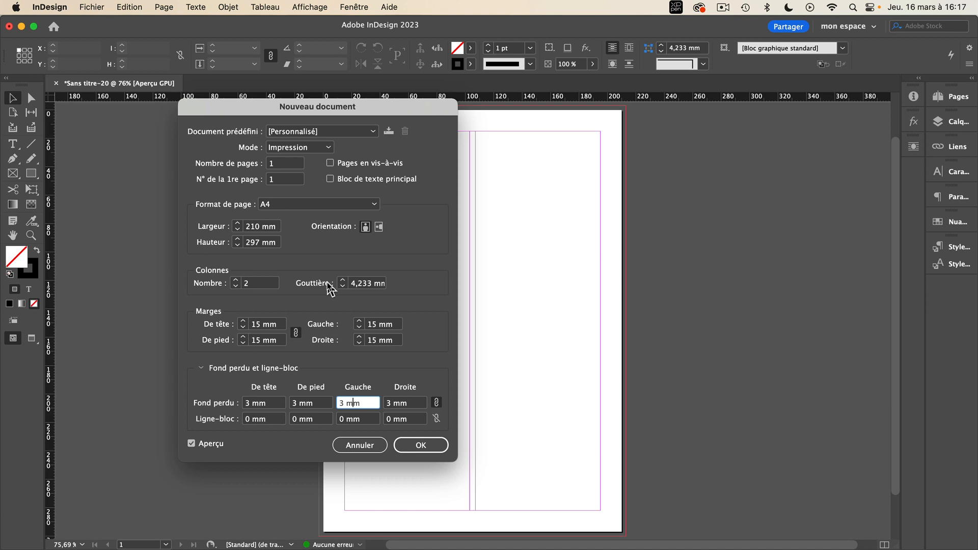
pyautogui.click(421, 443)
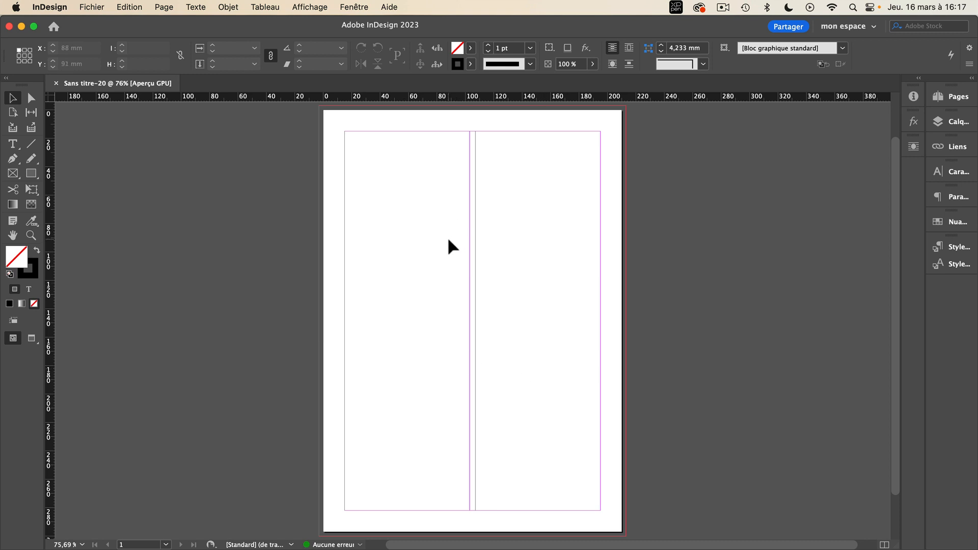
# - Disable the legacy New Document dialog in the general preferences
pyautogui.click(91, 7)
pyautogui.moveTo(51, 5)
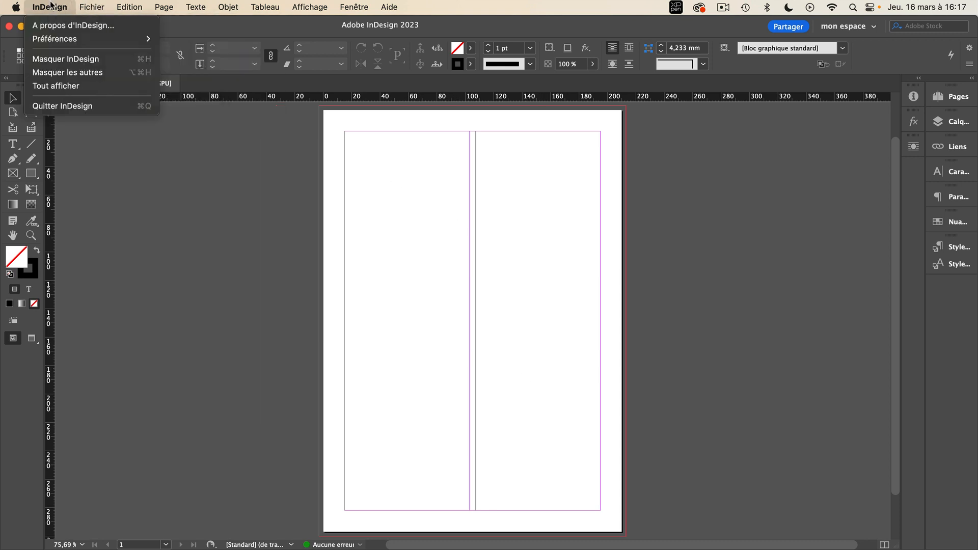
pyautogui.moveTo(48, 35)
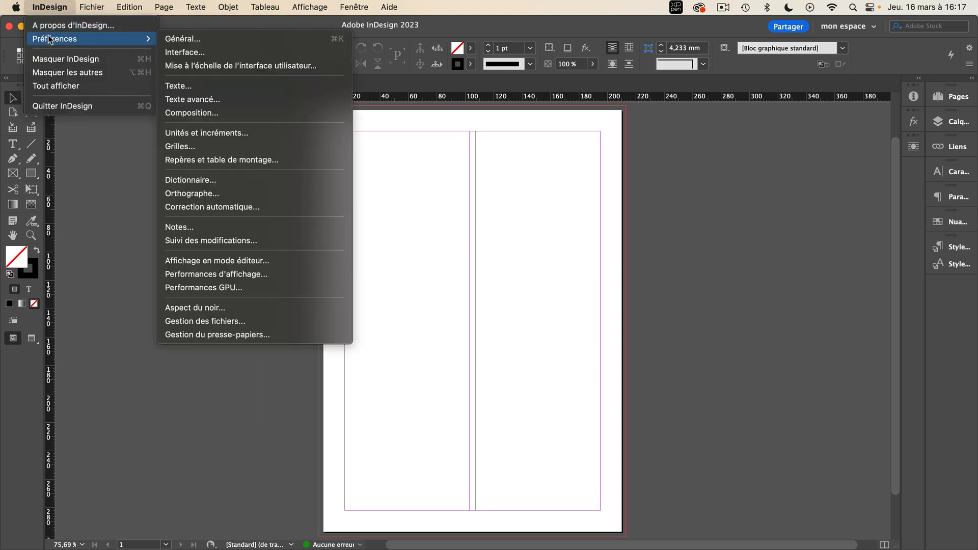
pyautogui.click(234, 35)
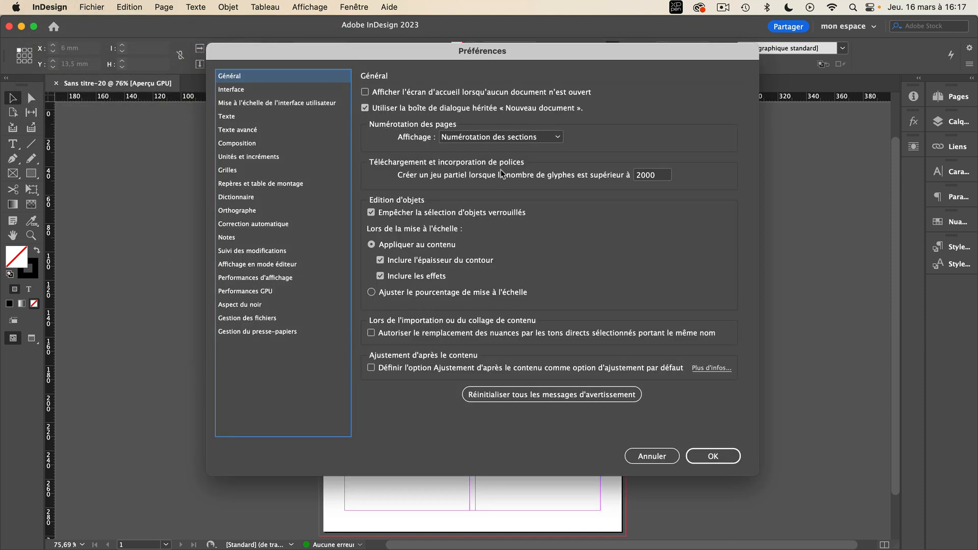
pyautogui.click(364, 108)
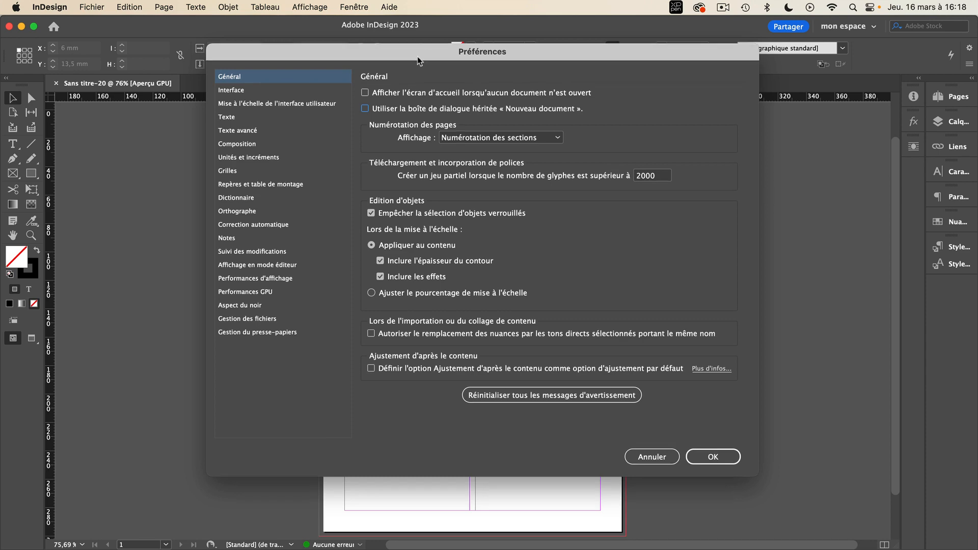
pyautogui.moveTo(418, 56); pyautogui.dragTo(590, 110)
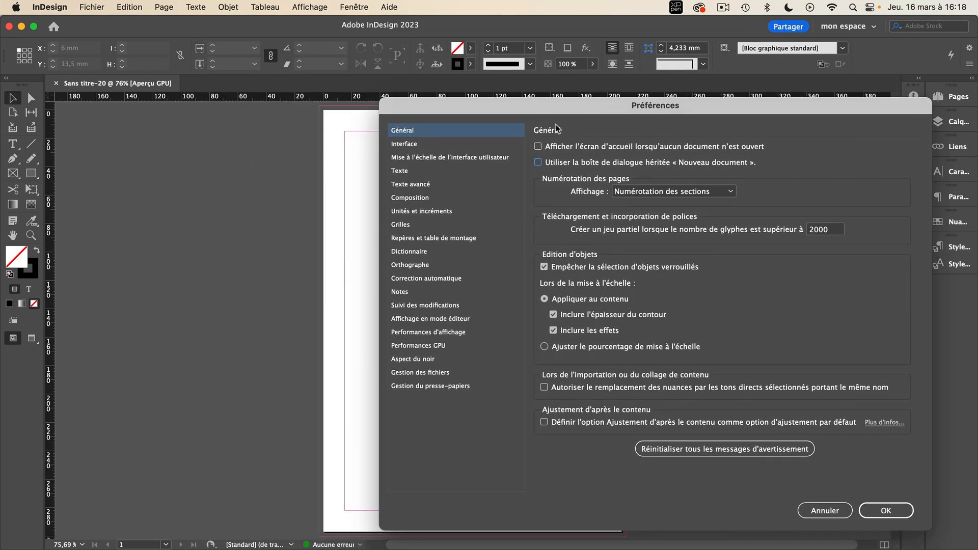
pyautogui.moveTo(542, 106); pyautogui.dragTo(362, 79)
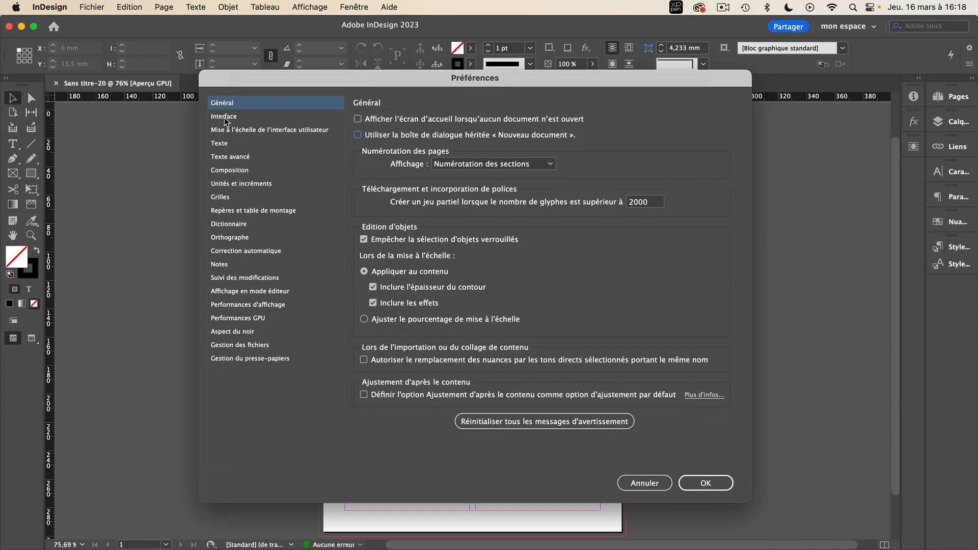
# - Try the darkest and medium-light colour themes in the interface preferences, then restore the dark (Sombre) theme
pyautogui.click(225, 117)
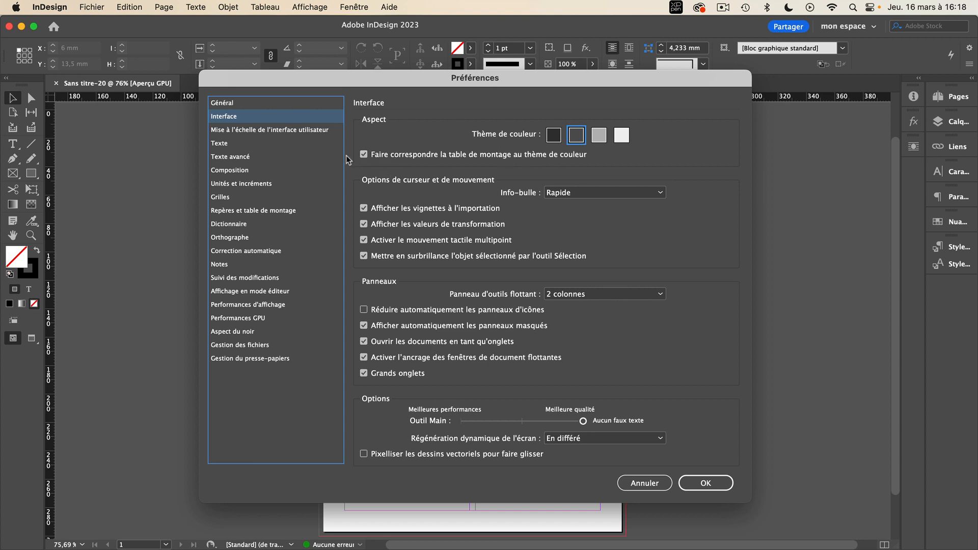
pyautogui.moveTo(330, 80); pyautogui.dragTo(327, 197)
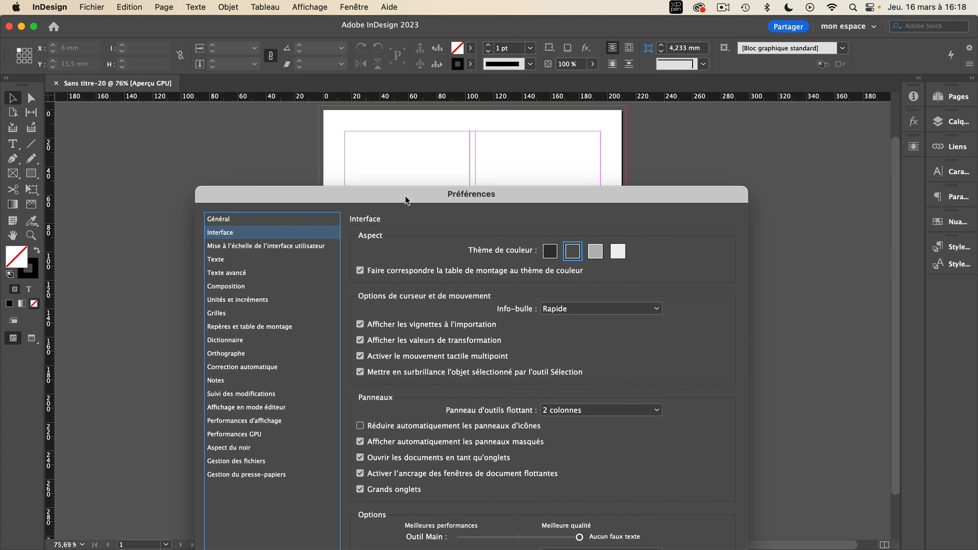
pyautogui.moveTo(405, 196); pyautogui.dragTo(397, 125)
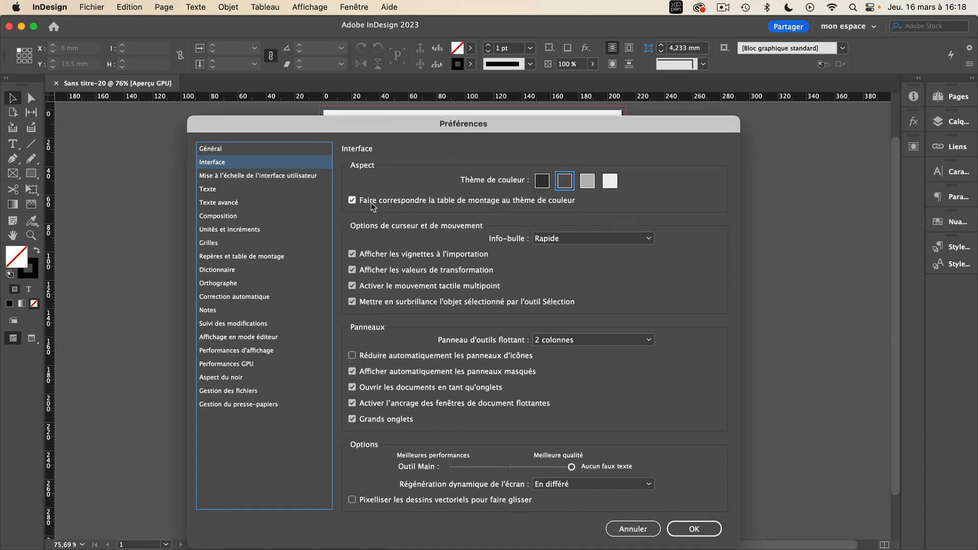
pyautogui.click(543, 184)
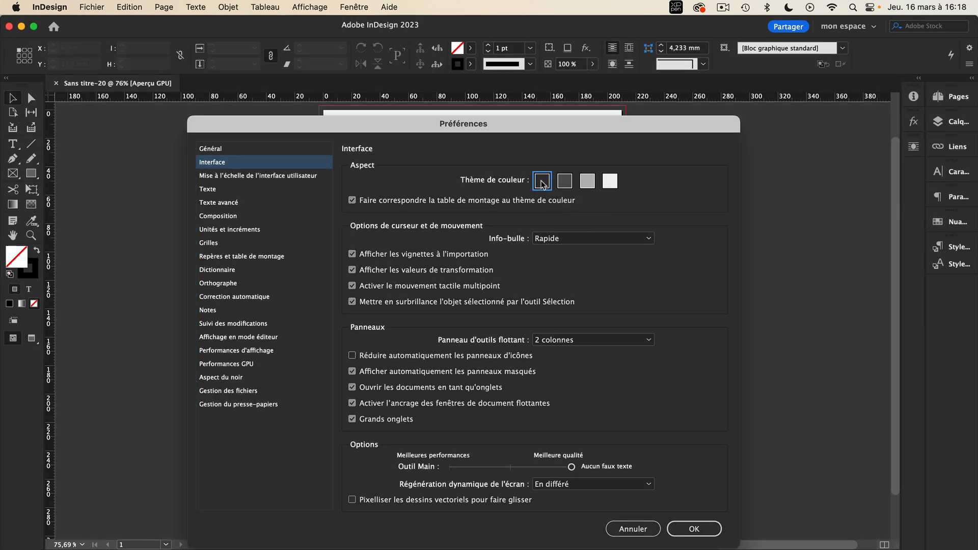
pyautogui.click(569, 184)
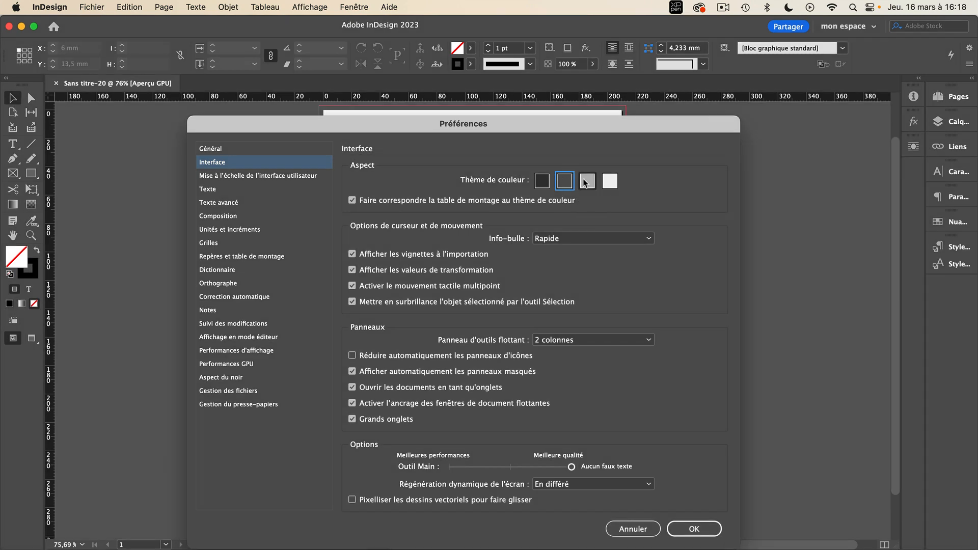
pyautogui.click(587, 183)
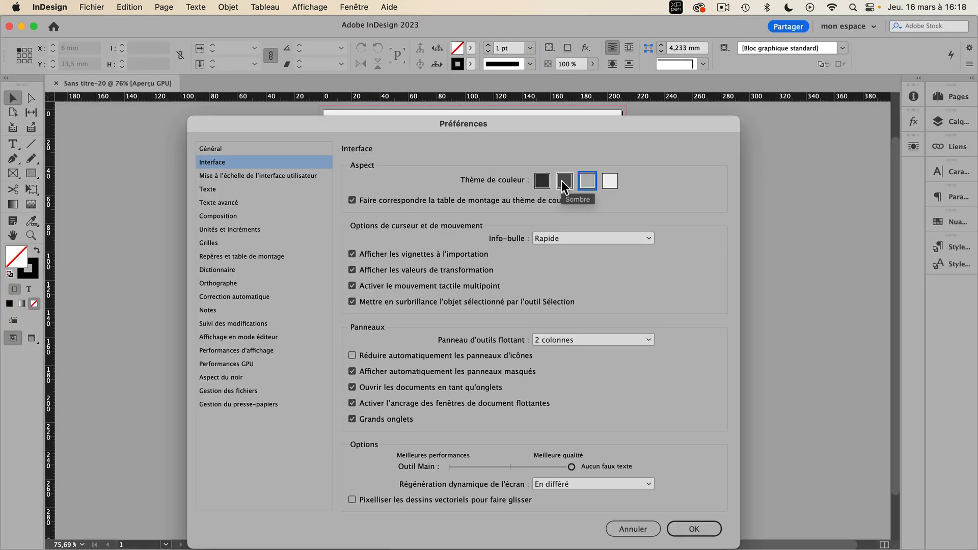
pyautogui.click(564, 182)
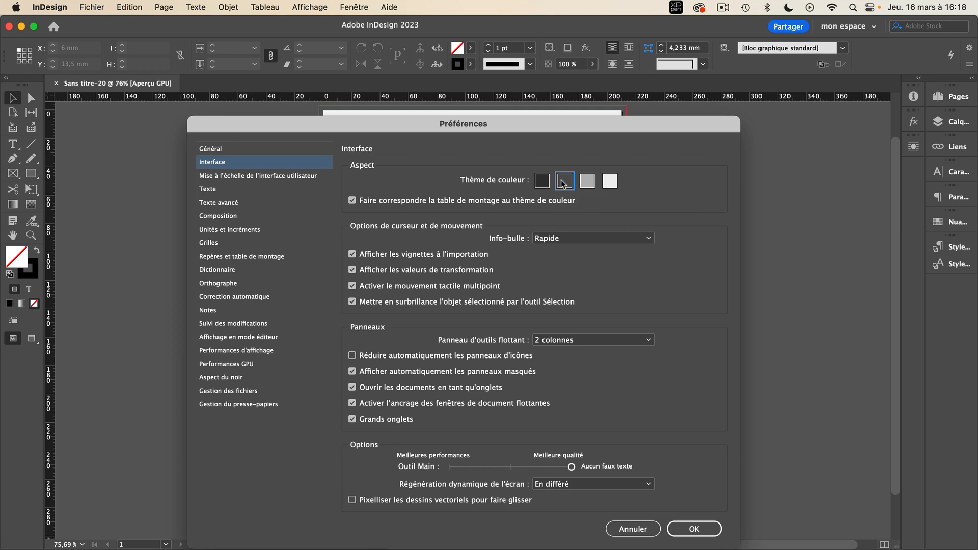
# - Disable matching the pasteboard to the colour theme, view it around the page, and apply the preferences
pyautogui.click(352, 201)
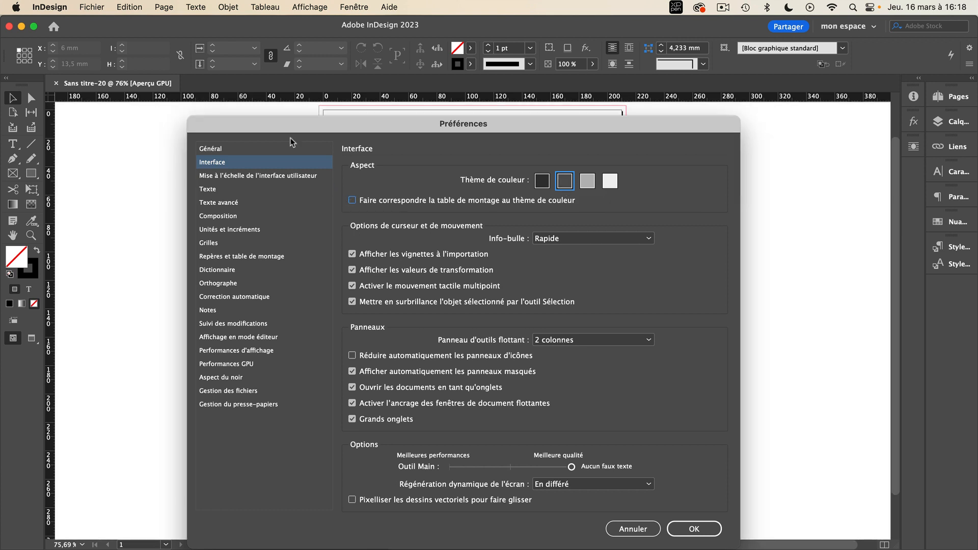
pyautogui.moveTo(284, 125); pyautogui.dragTo(301, 262)
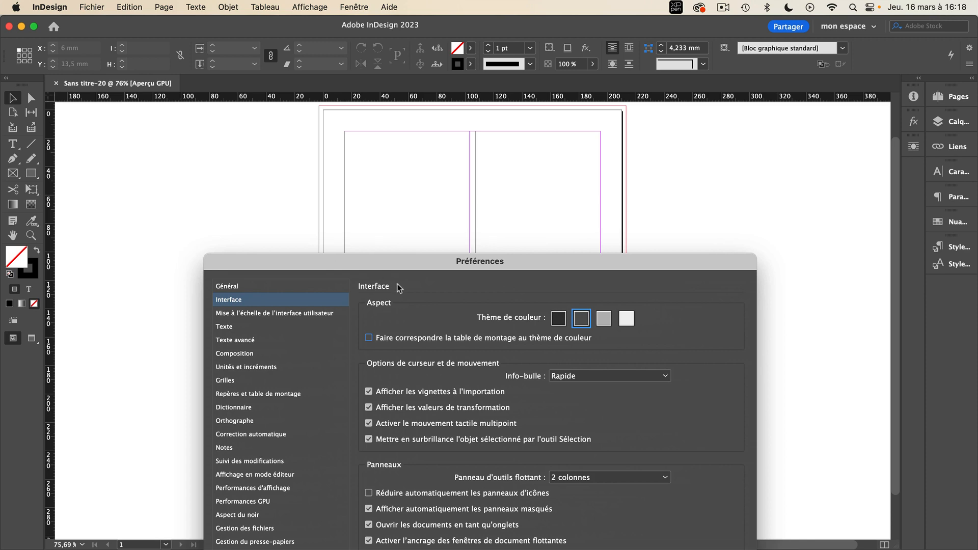
pyautogui.moveTo(422, 260); pyautogui.dragTo(349, 70)
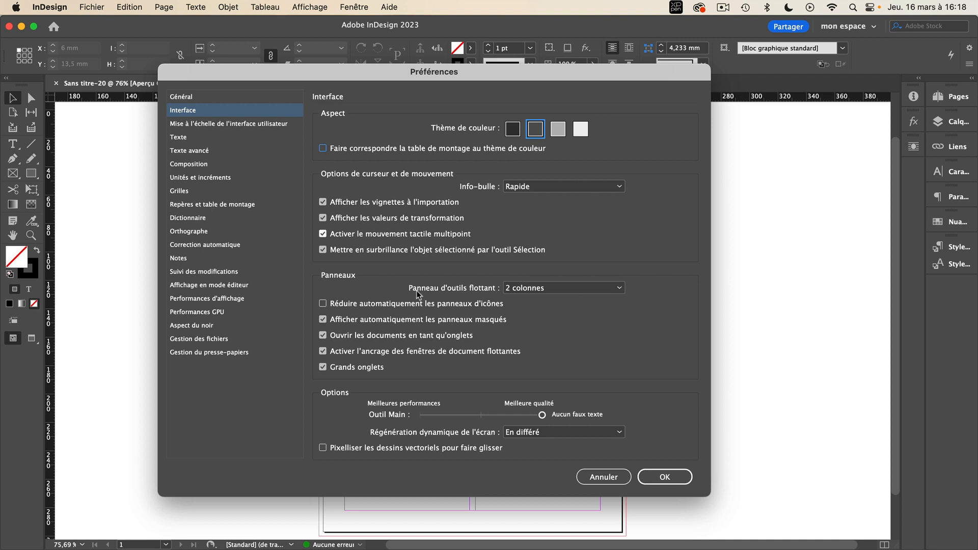
pyautogui.click(678, 477)
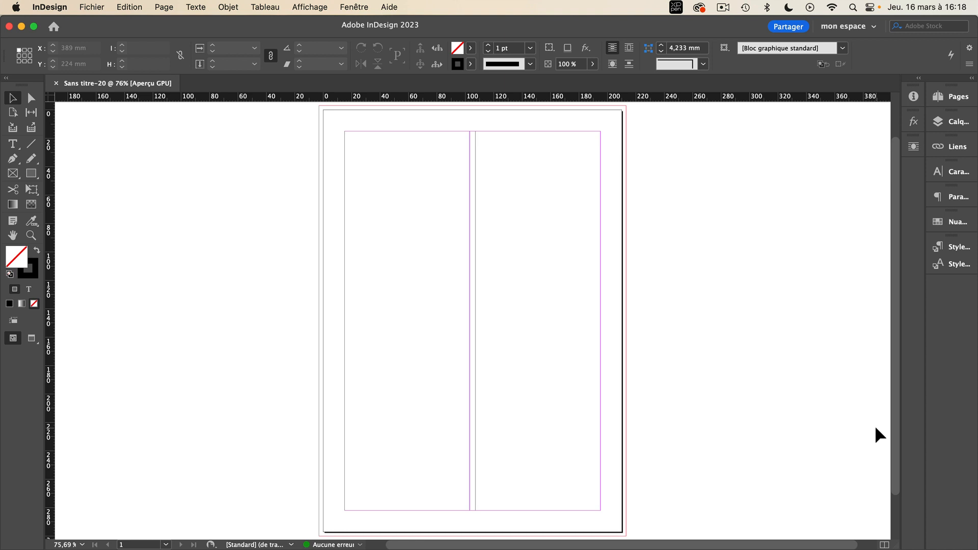
# - Re-enable matching the pasteboard to the colour theme in the interface preferences and apply it
pyautogui.click(43, 7)
pyautogui.moveTo(56, 39)
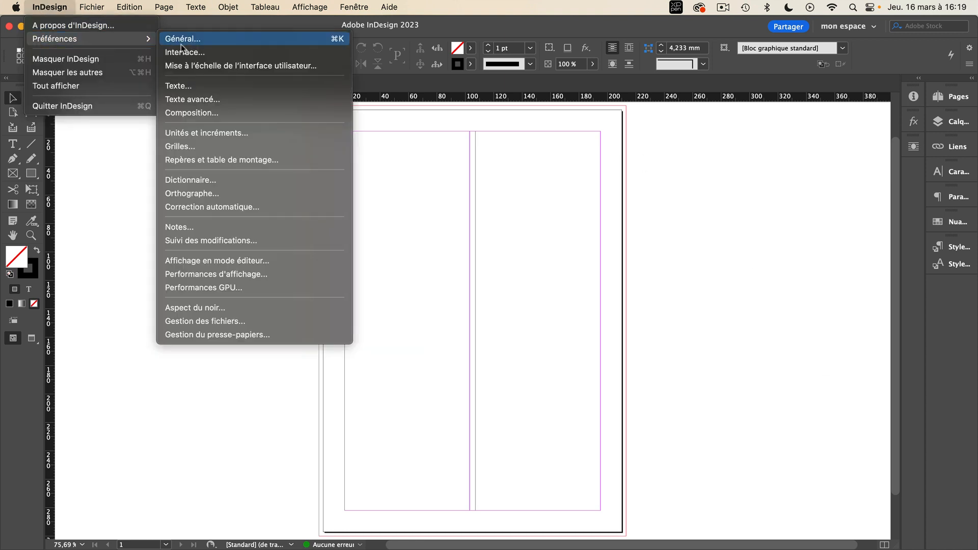
pyautogui.click(203, 51)
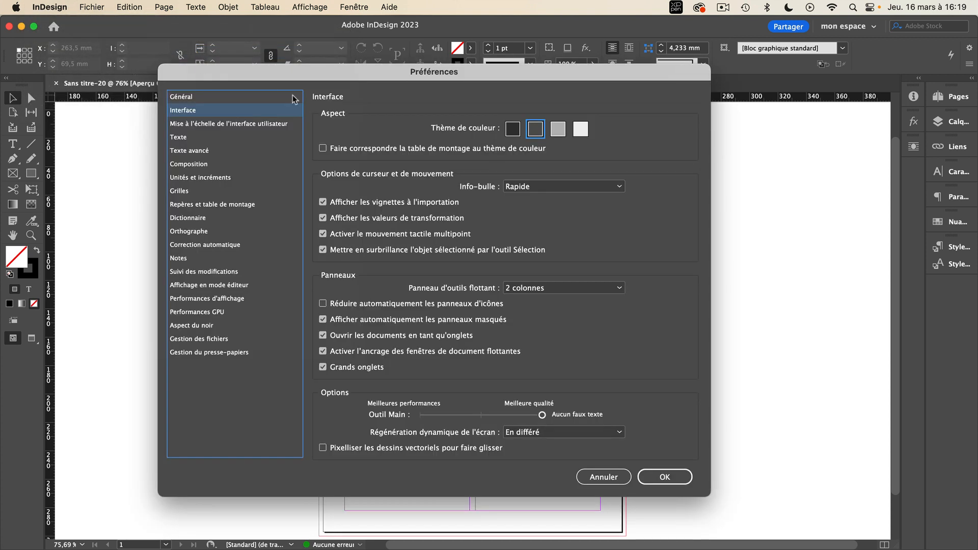
pyautogui.click(323, 147)
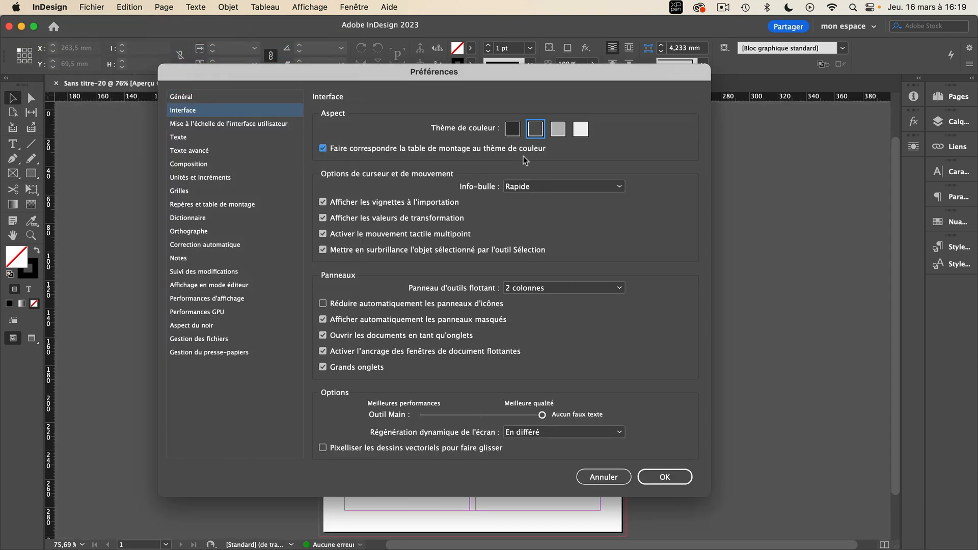
pyautogui.click(665, 477)
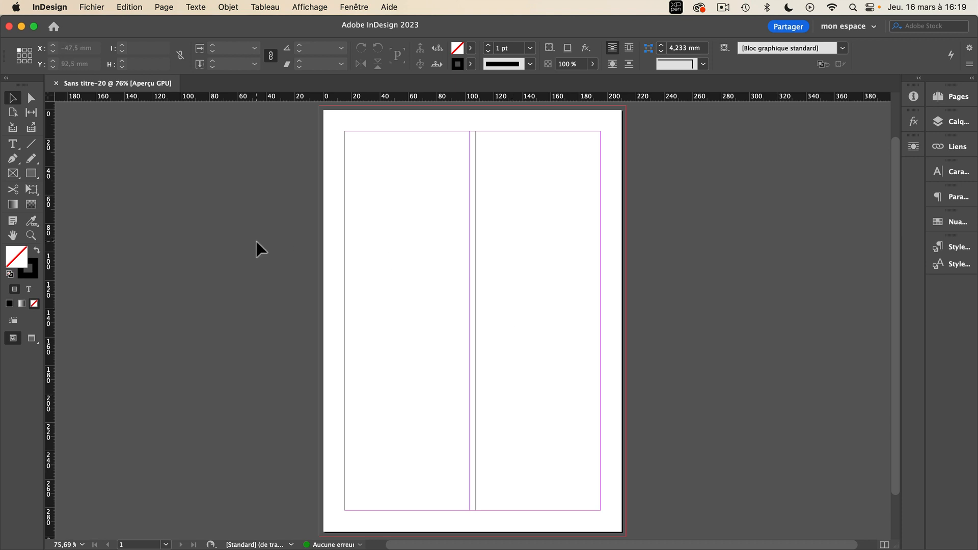
# - Show the document's pages overview and set the view magnification to 100 %
pyautogui.click(940, 97)
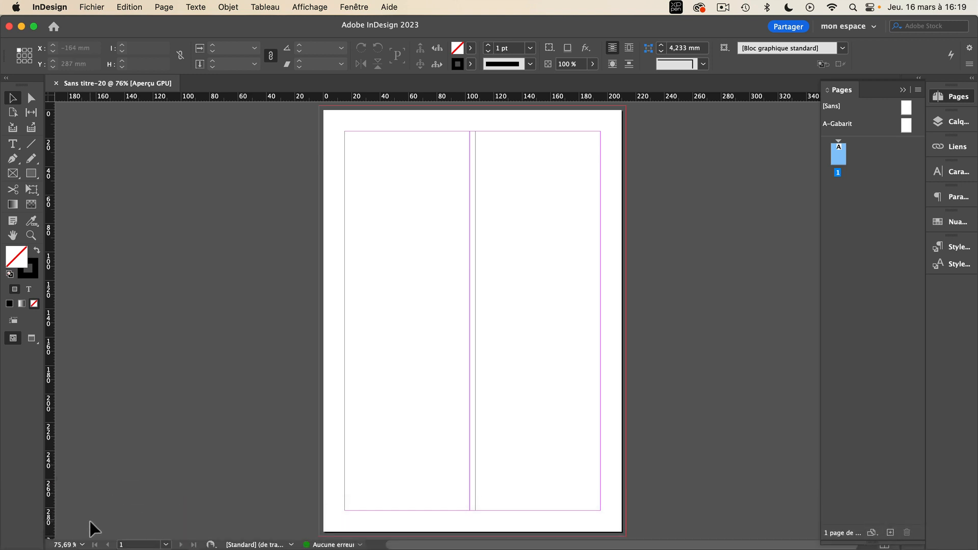
pyautogui.click(82, 545)
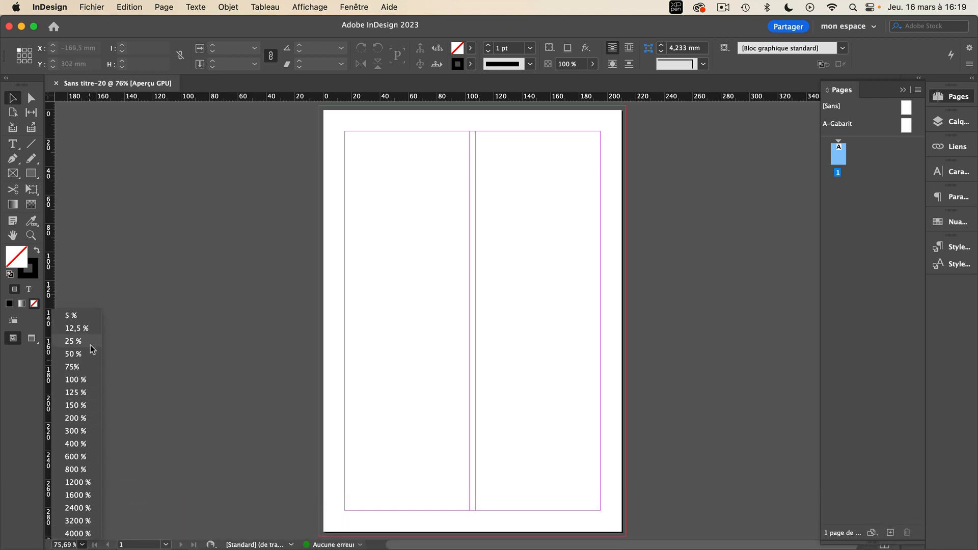
pyautogui.click(86, 380)
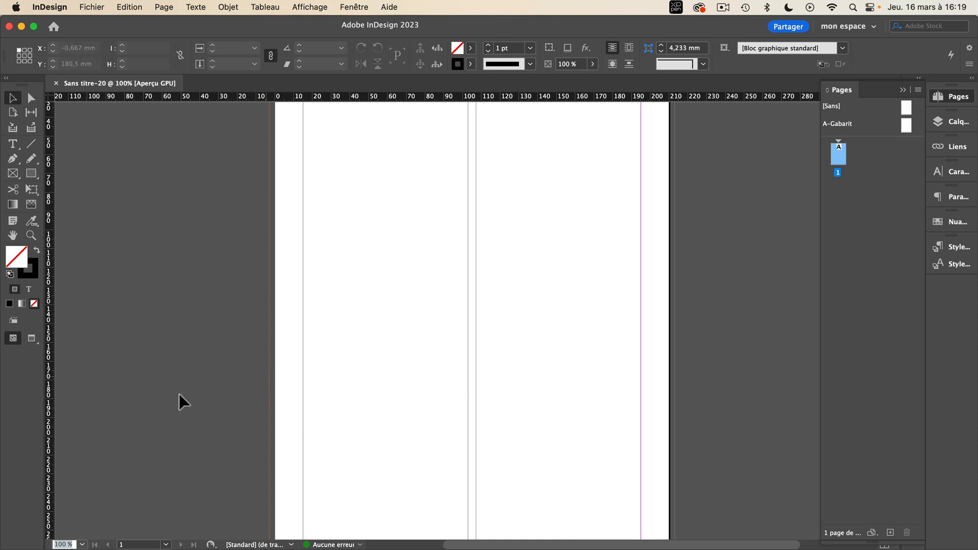
# - Look through the page navigation choices and the available preflight profiles, keeping page 1 and the [Standard] profile
pyautogui.click(166, 546)
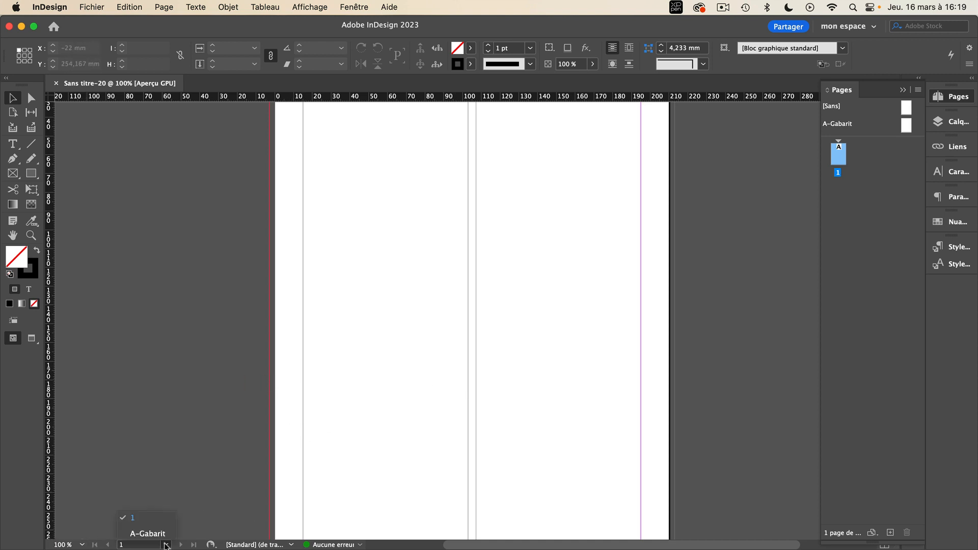
pyautogui.click(150, 523)
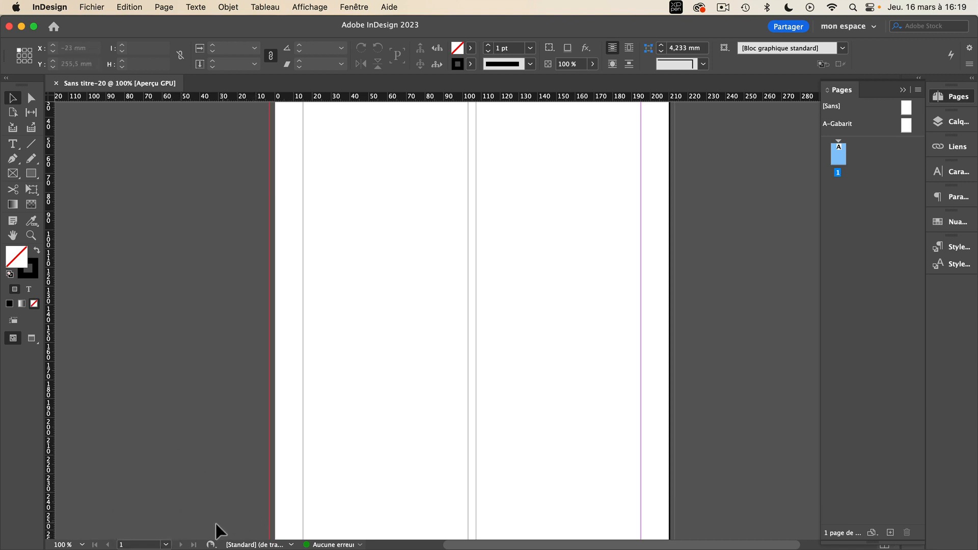
pyautogui.click(291, 546)
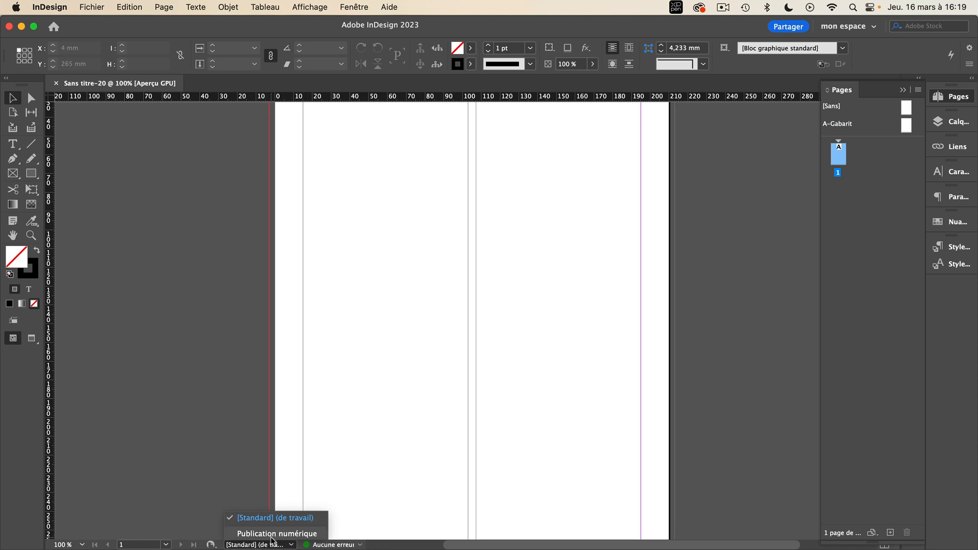
pyautogui.click(169, 377)
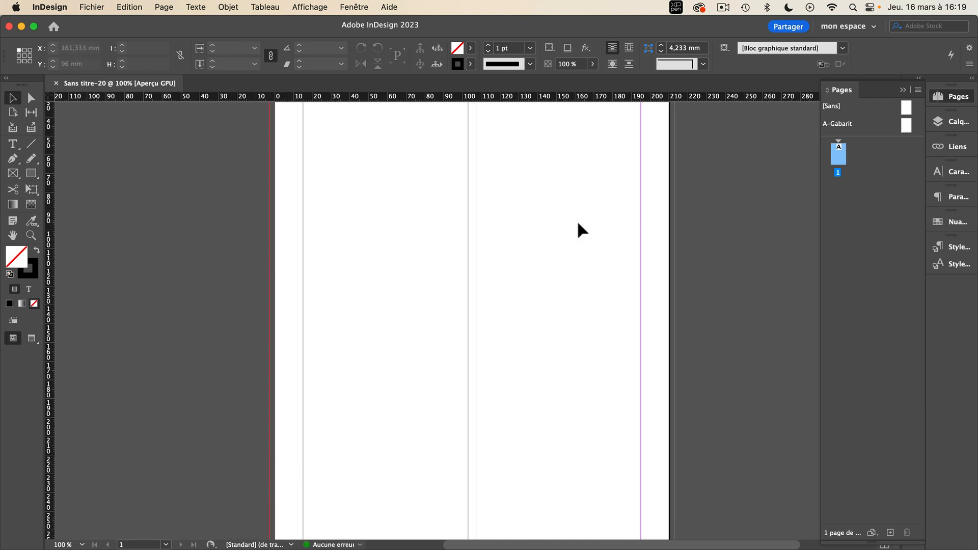
# - Try the Hand tool for moving the page view and the Zoom tool for enlarging and reducing the page
pyautogui.click(13, 236)
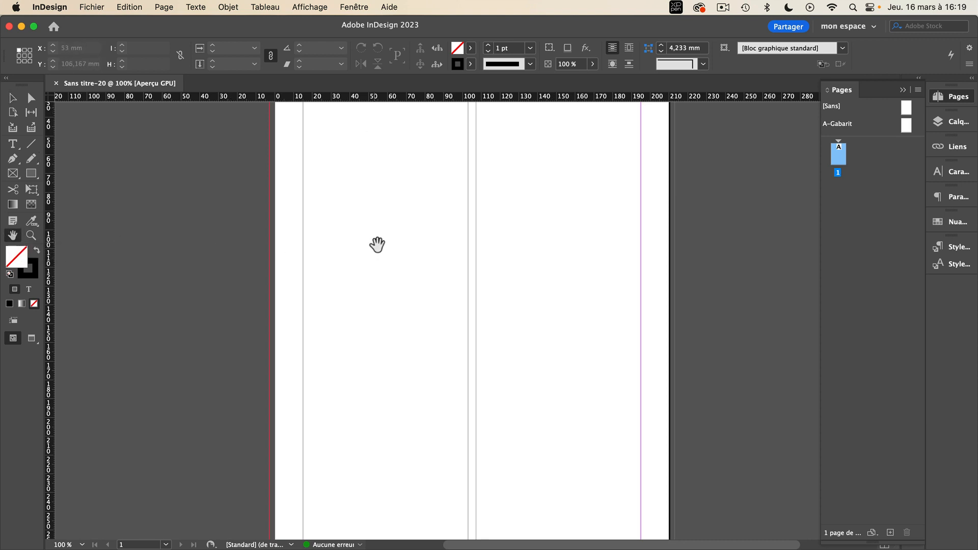
pyautogui.moveTo(385, 235); pyautogui.dragTo(356, 290)
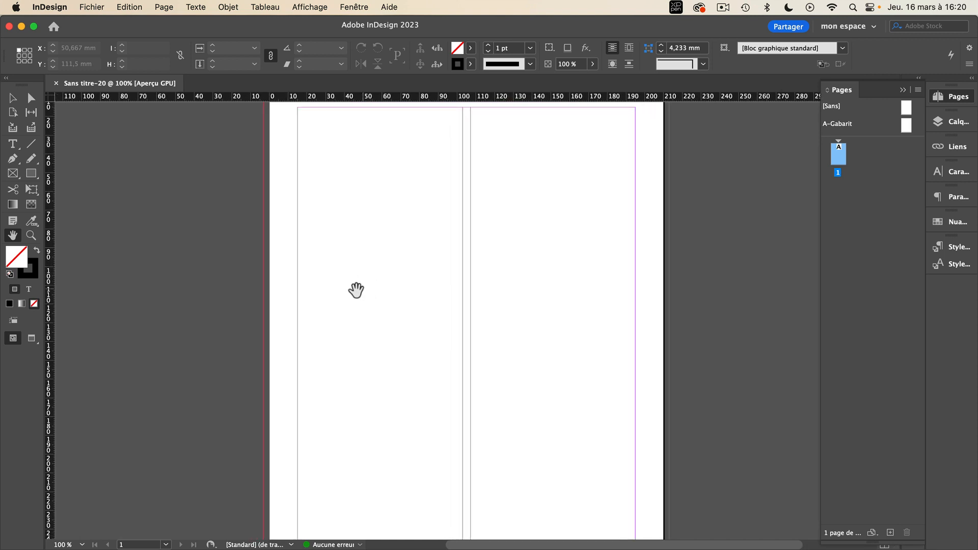
pyautogui.click(32, 235)
pyautogui.click(289, 251)
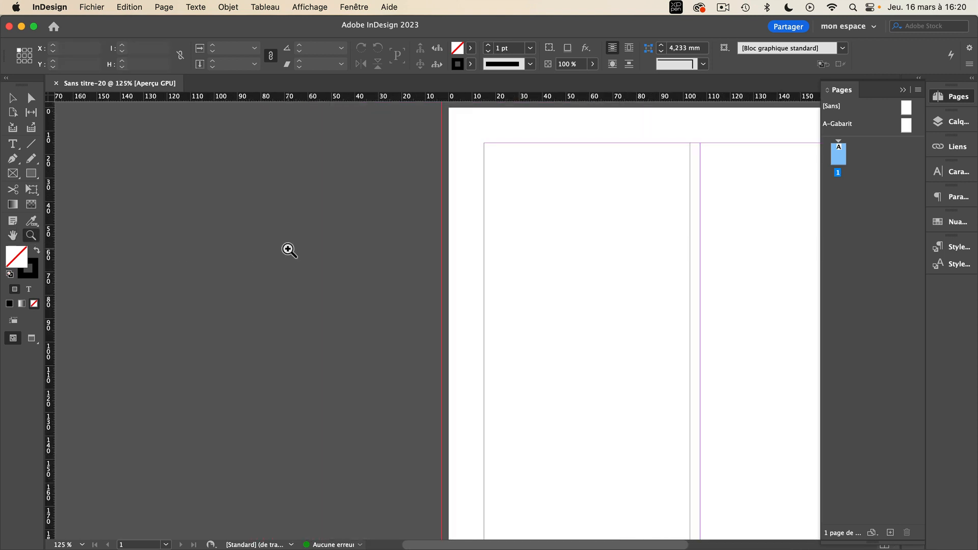
pyautogui.moveTo(484, 280); pyautogui.dragTo(400, 321)
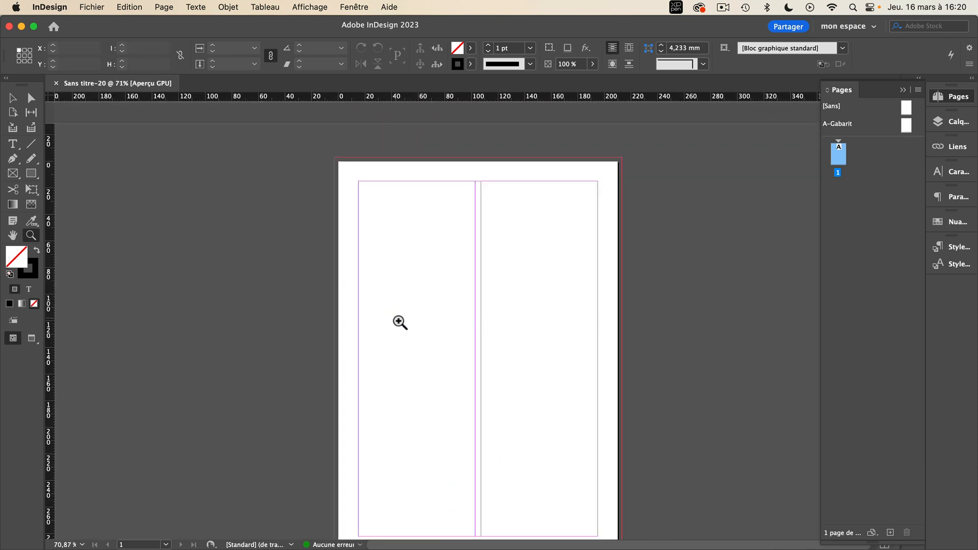
pyautogui.click(12, 236)
pyautogui.moveTo(491, 307); pyautogui.dragTo(373, 257)
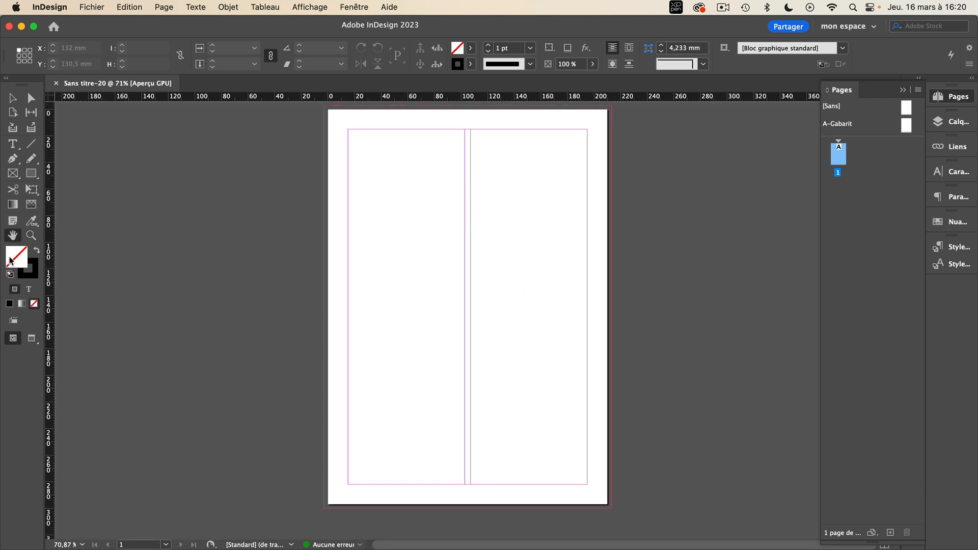
# - Switch the view between fitting the whole page and 100 % magnification, ending with the page fitted in the window
pyautogui.doubleClick(13, 237)
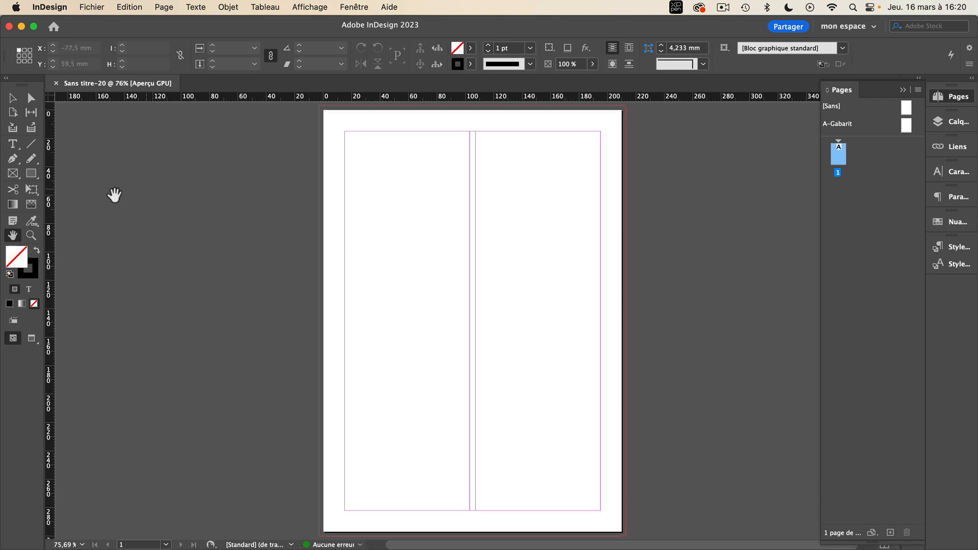
pyautogui.click(31, 235)
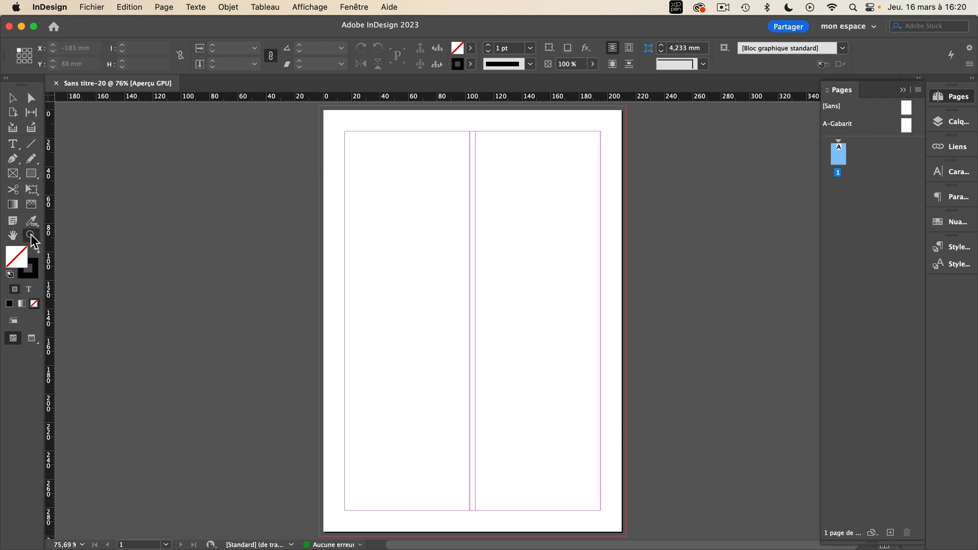
pyautogui.doubleClick(31, 236)
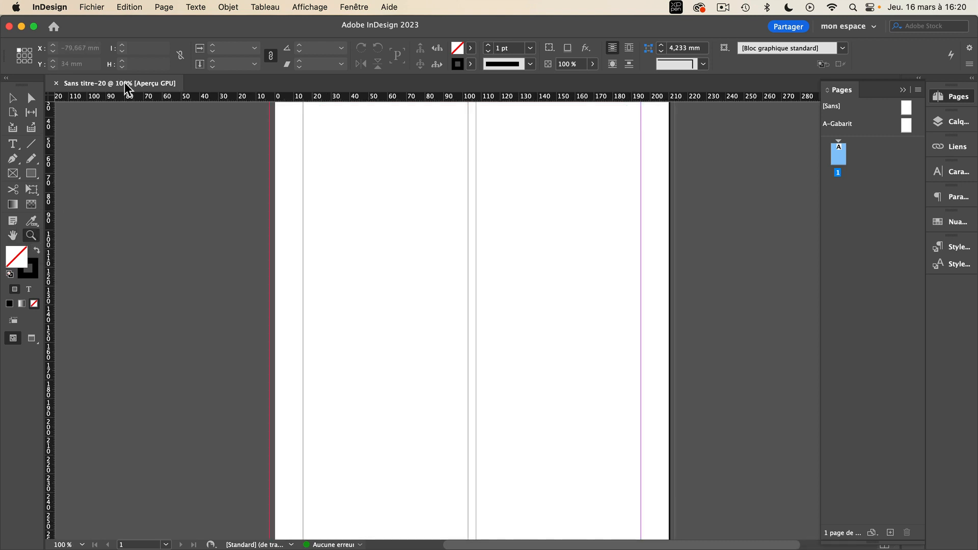
pyautogui.doubleClick(13, 237)
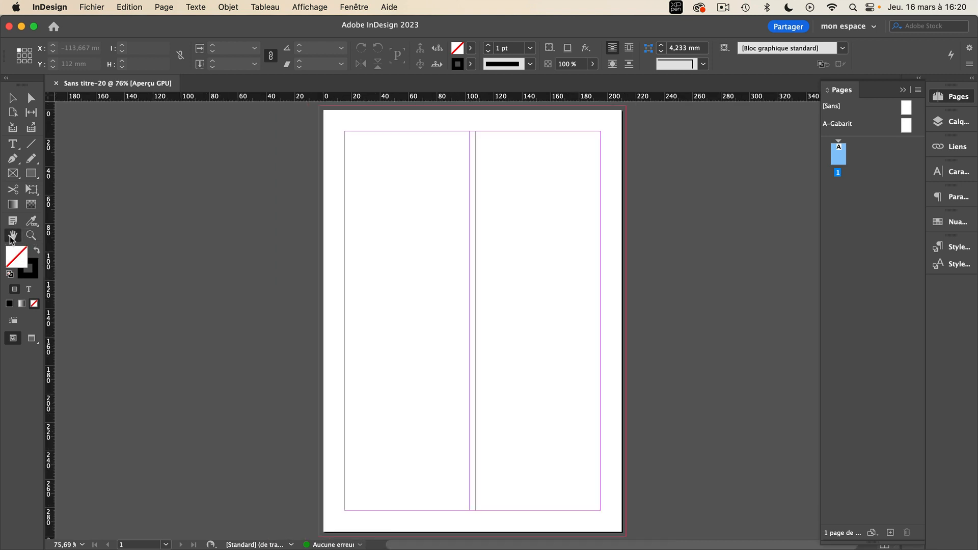